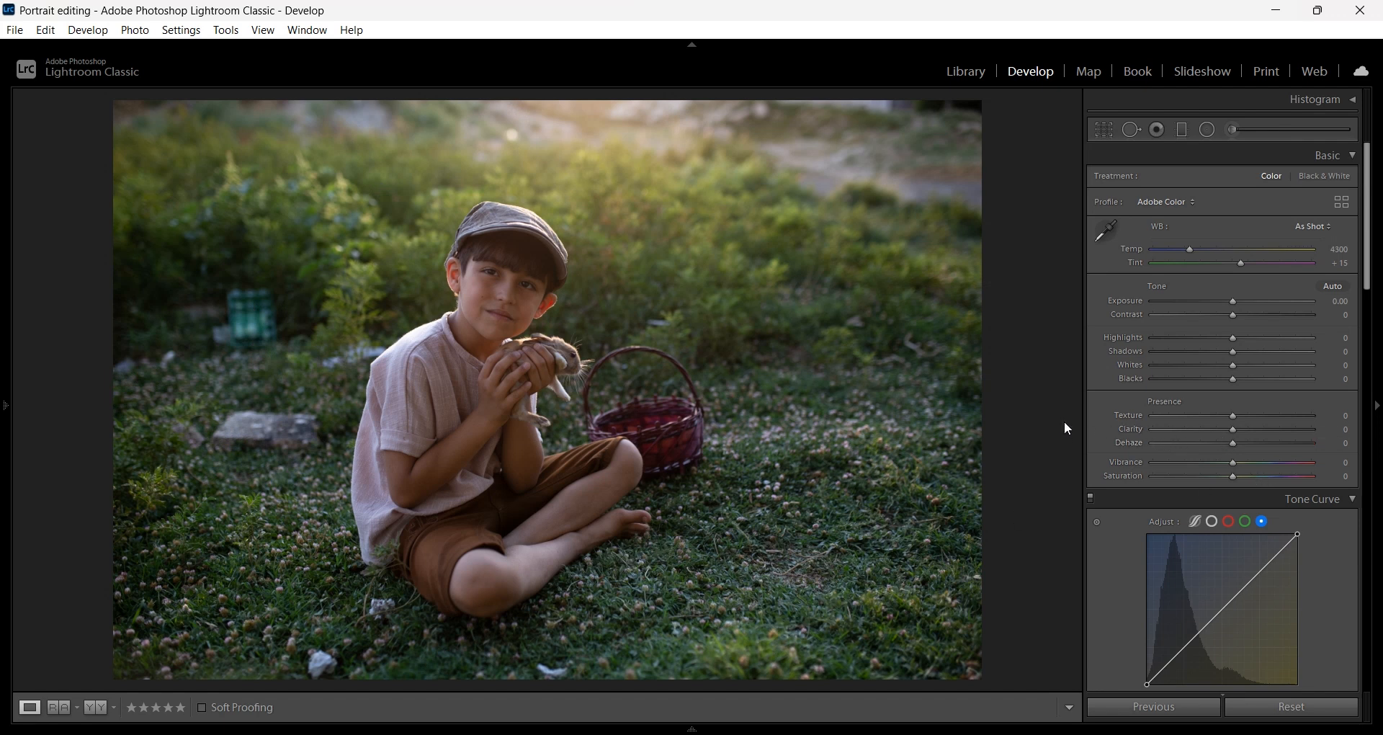
- Warm the portrait's white balance by setting the colour temperature to 4760
{"action": "key", "text": "XF86MonBrightnessUp"}
{"action": "left_click_drag", "start_coordinate": [1191, 249], "coordinate": [1197, 250]}
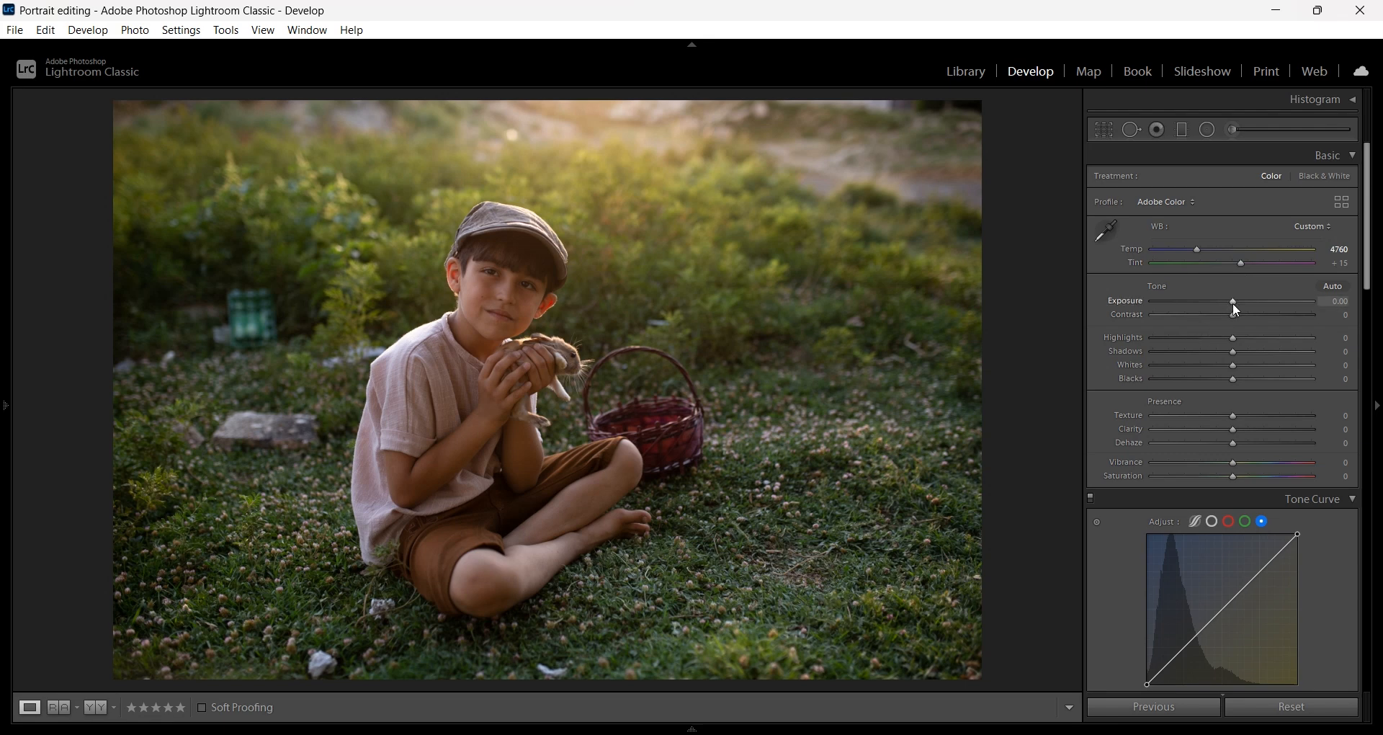
- Try exposure boosts of +0.30 and +2.06 on the portrait, resetting the exposure to 0 after each
{"action": "left_click_drag", "start_coordinate": [1233, 303], "coordinate": [1235, 302]}
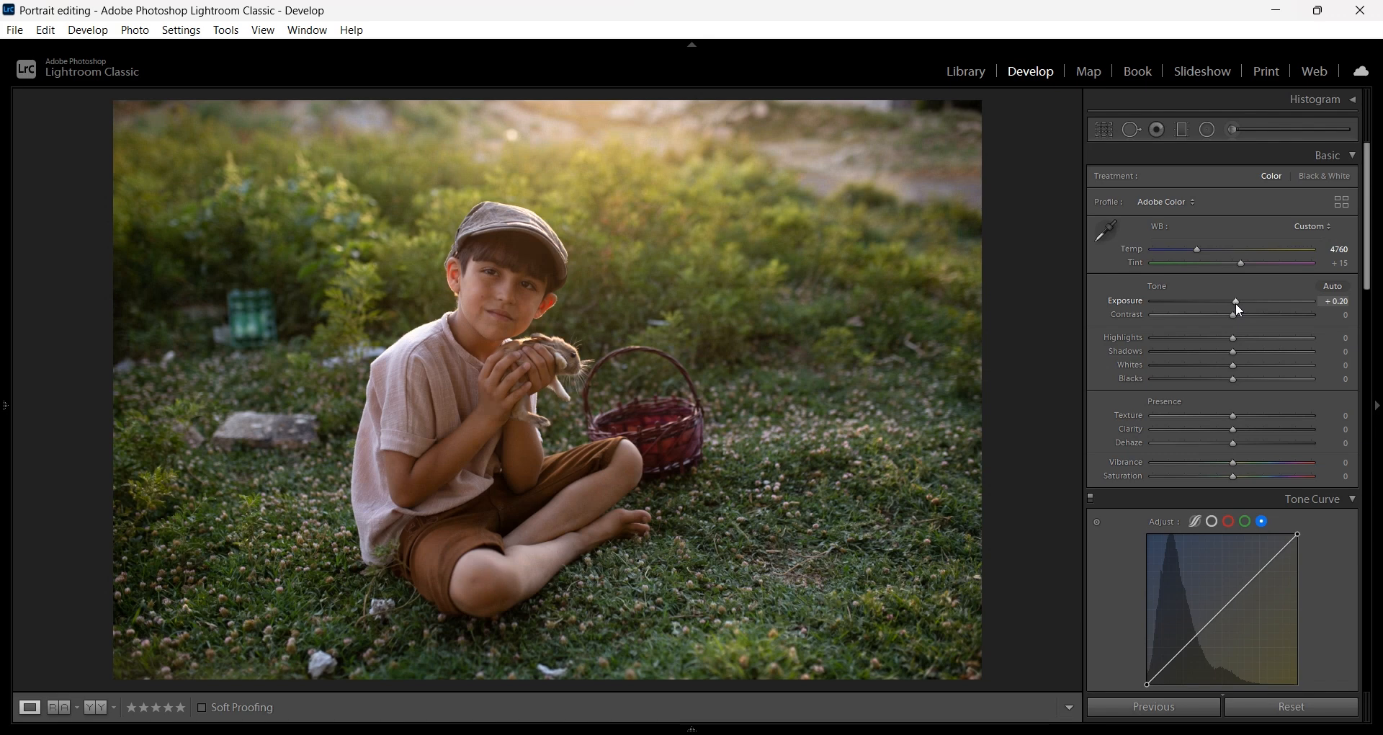
{"action": "key", "text": "Up"}
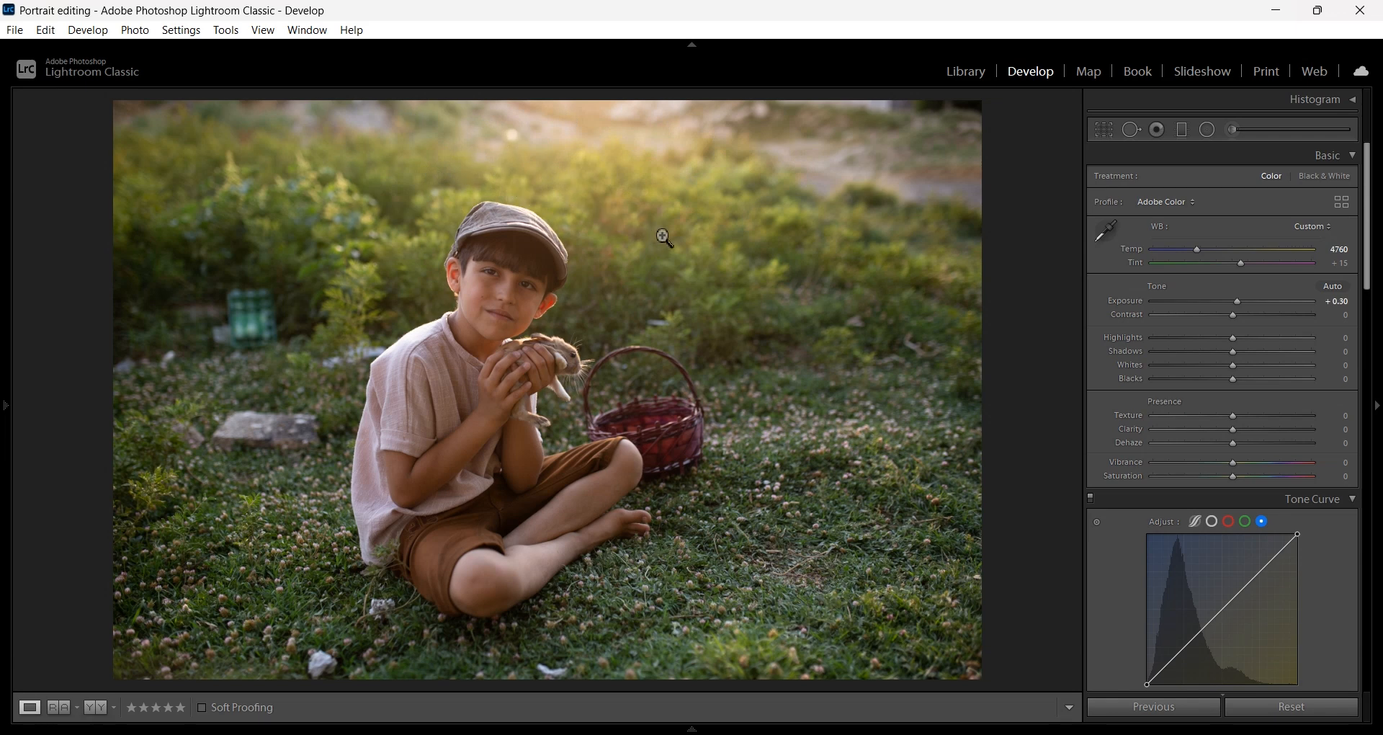
{"action": "double_click", "coordinate": [1236, 301]}
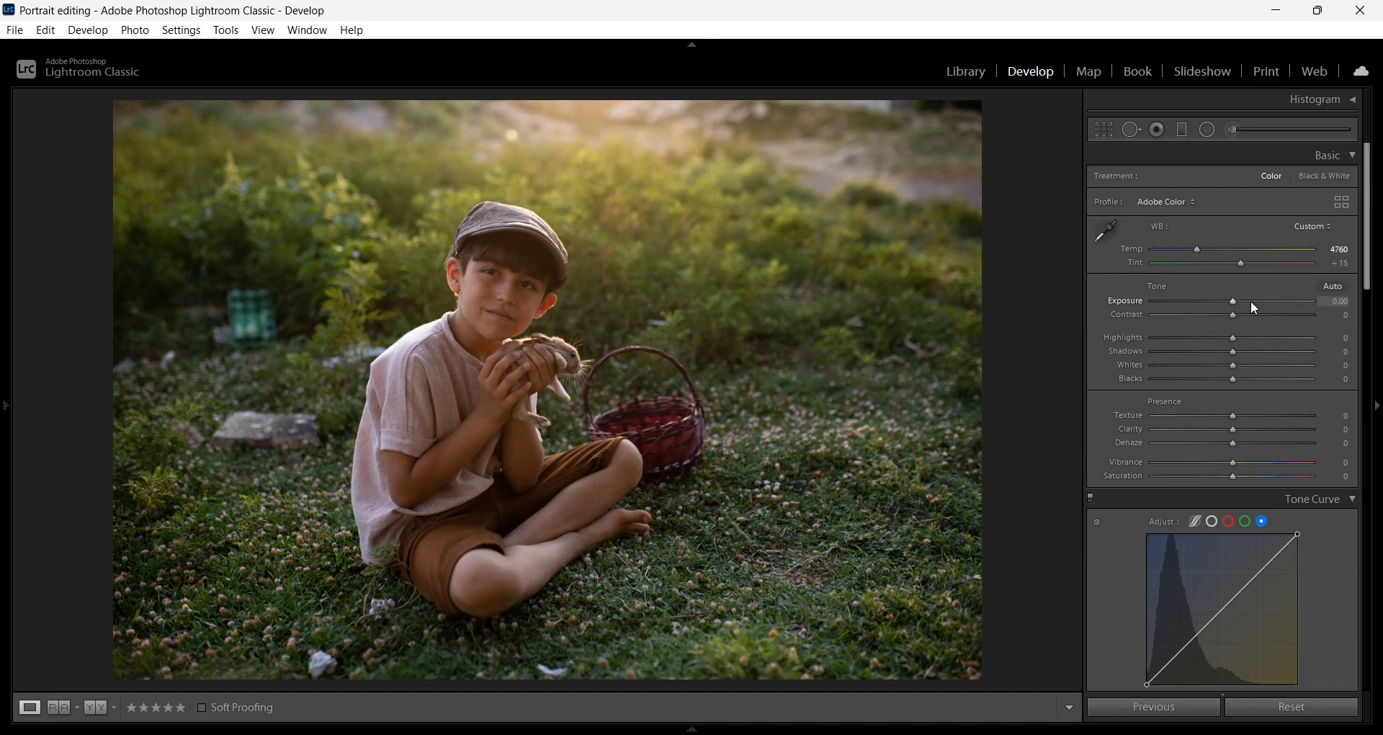
{"action": "left_click_drag", "start_coordinate": [1229, 302], "coordinate": [1264, 300]}
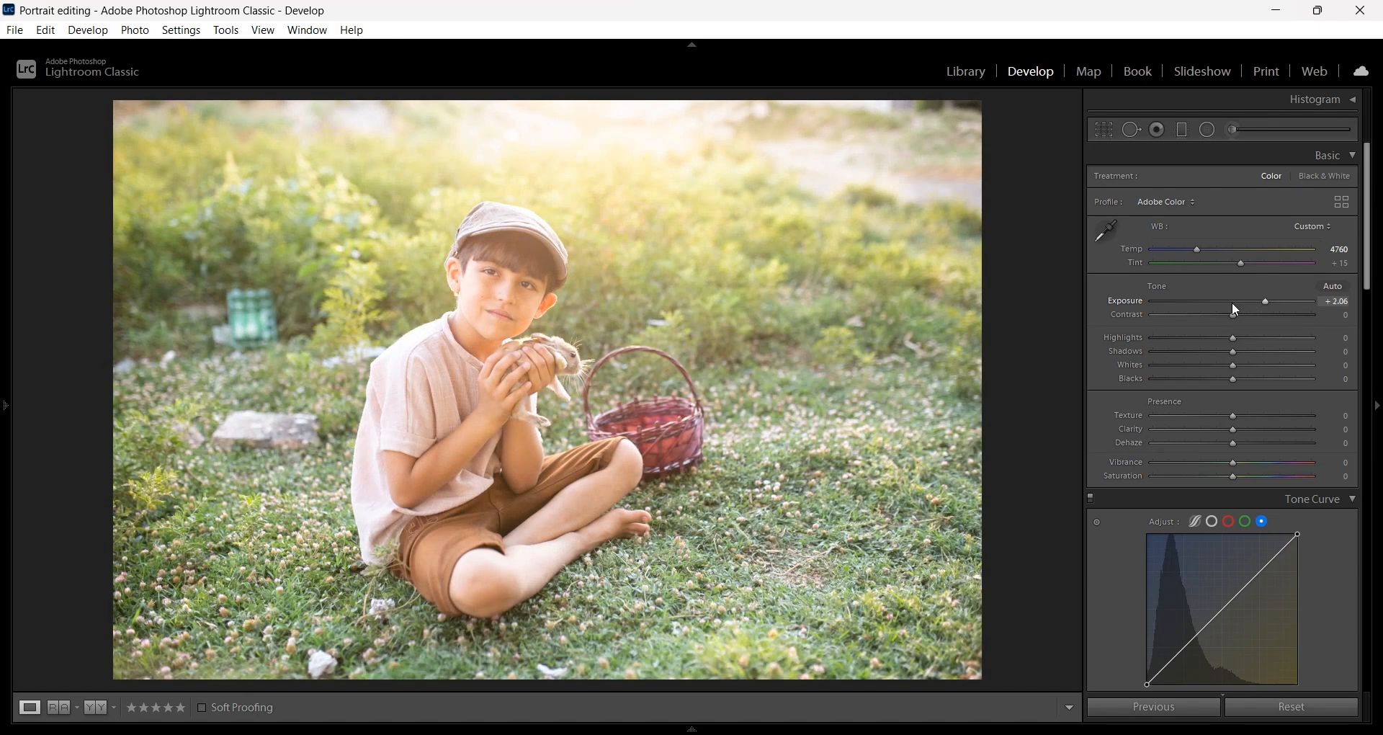
{"action": "double_click", "coordinate": [1266, 301]}
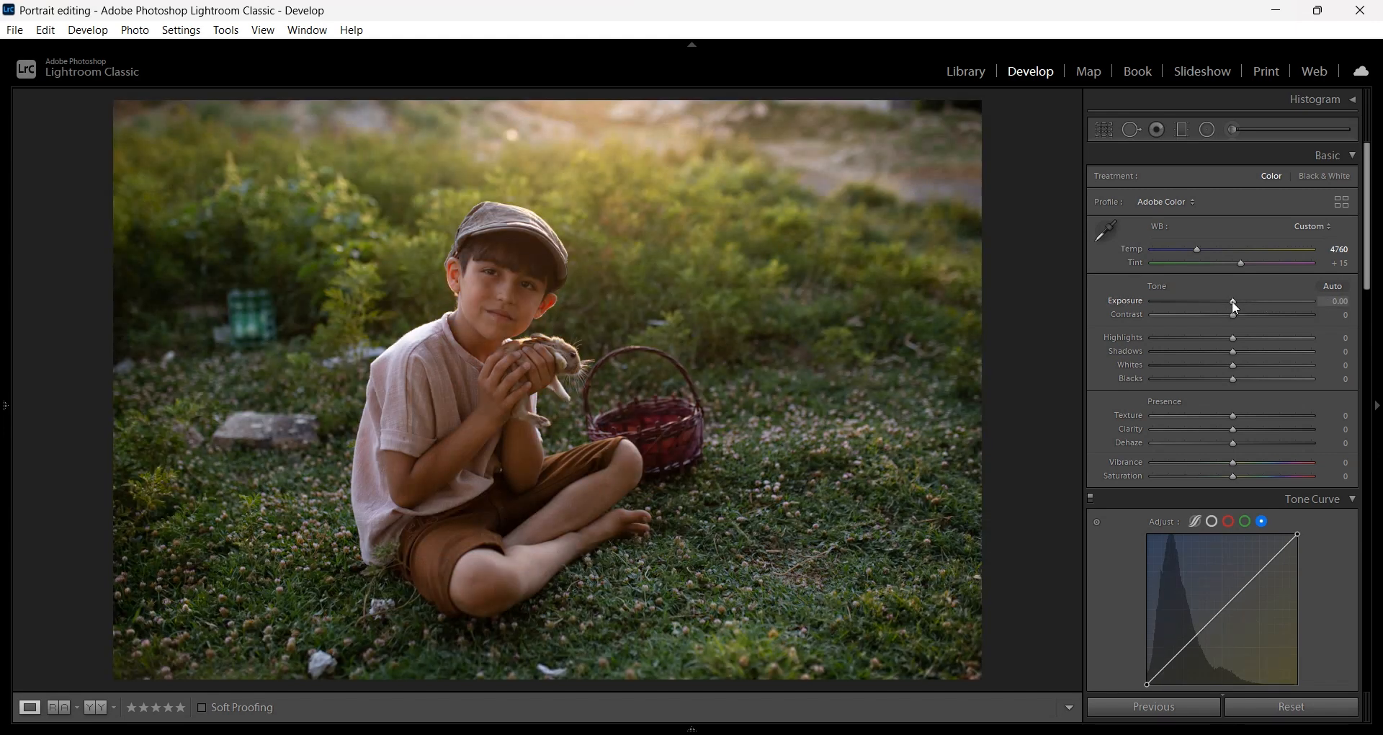
- Set the exposure to +0.29 and the contrast to +22, and compare the portrait with its unedited version
{"action": "left_click_drag", "start_coordinate": [1232, 301], "coordinate": [1236, 301]}
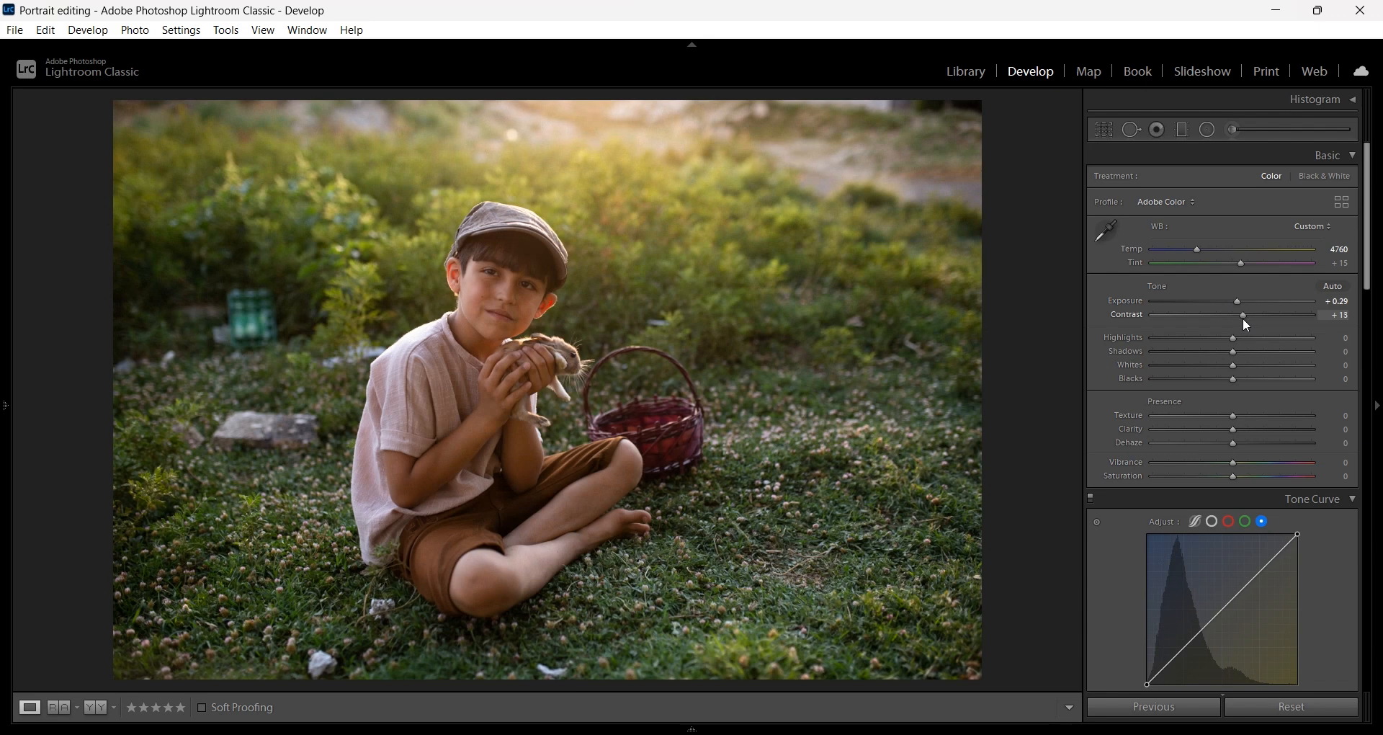
{"action": "left_click", "coordinate": [1250, 319]}
{"action": "key", "text": "backslash"}
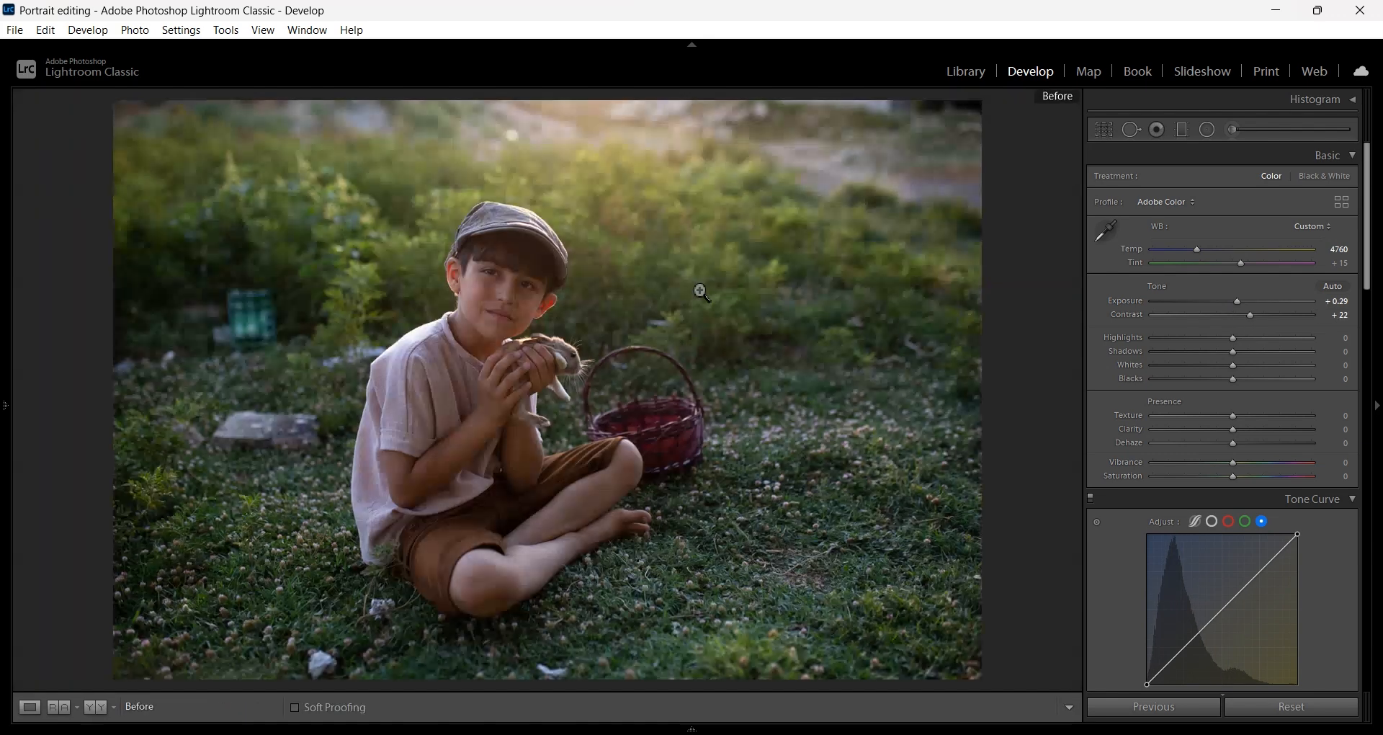
{"action": "key", "text": "backslash"}
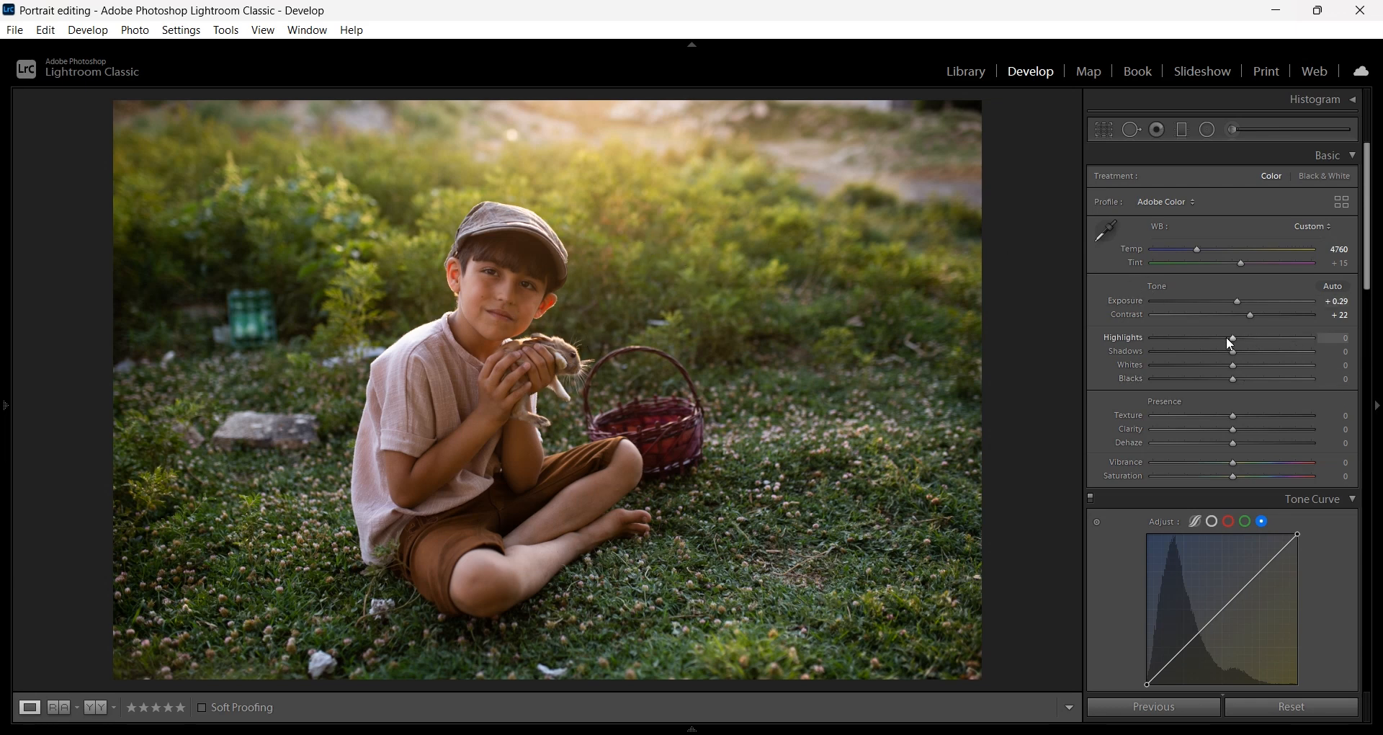
- Set the highlights to +16 and lift the shadows to +38
{"action": "mouse_move", "coordinate": [1230, 336]}
{"action": "left_mouse_down"}
{"action": "mouse_move", "coordinate": [1250, 340]}
{"action": "mouse_move", "coordinate": [1239, 345]}
{"action": "left_mouse_up"}
{"action": "left_click_drag", "start_coordinate": [1232, 351], "coordinate": [1277, 354]}
- Set the clarity to +23 while checking the boy's face up close, and raise the vibrance to +27
{"action": "left_click", "coordinate": [475, 285]}
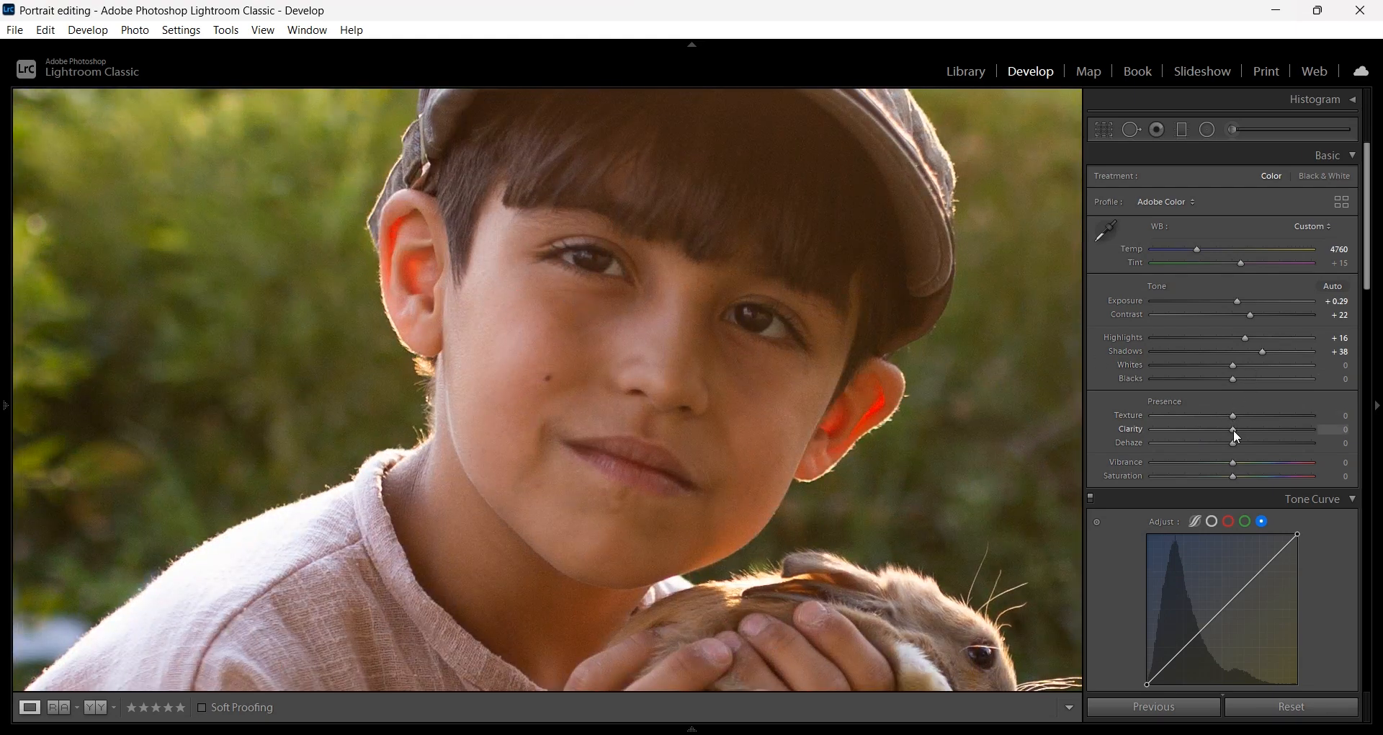
{"action": "left_click_drag", "start_coordinate": [1242, 436], "coordinate": [1256, 434]}
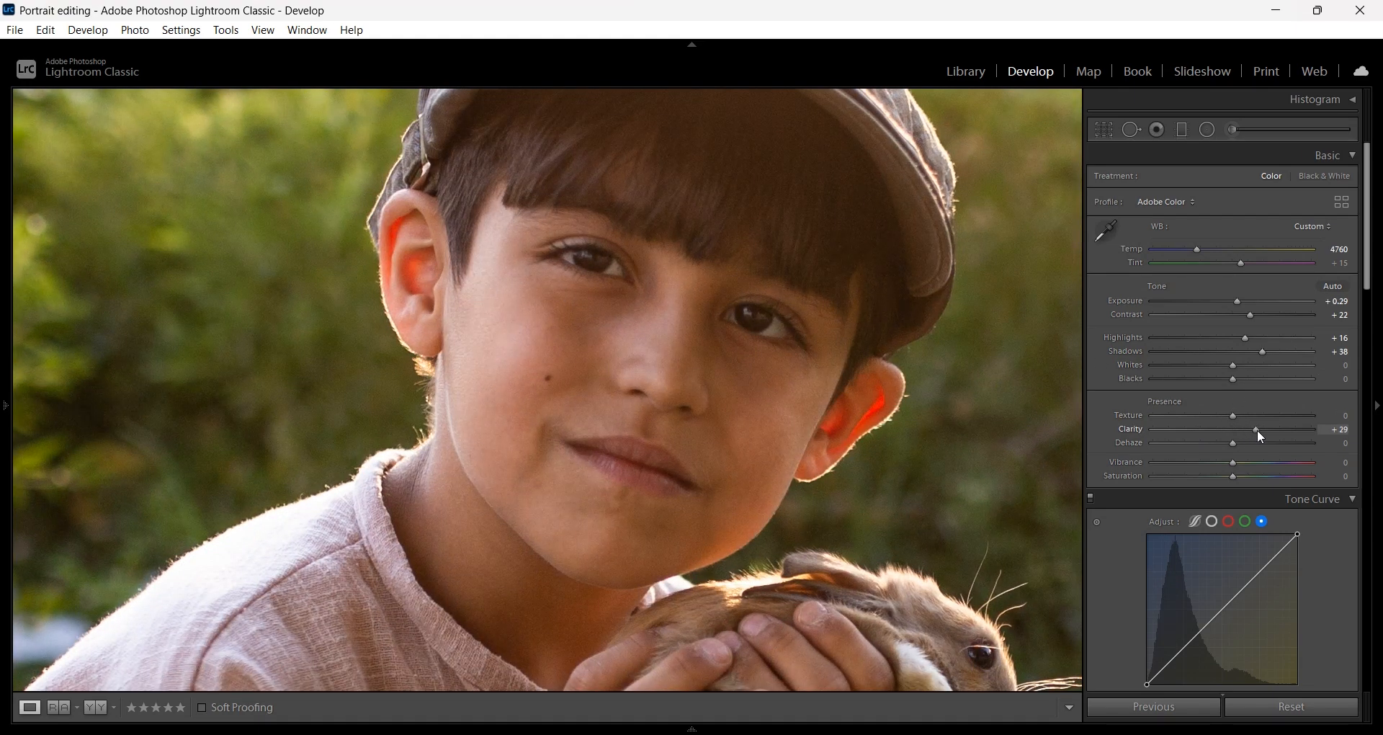
{"action": "left_click", "coordinate": [855, 361]}
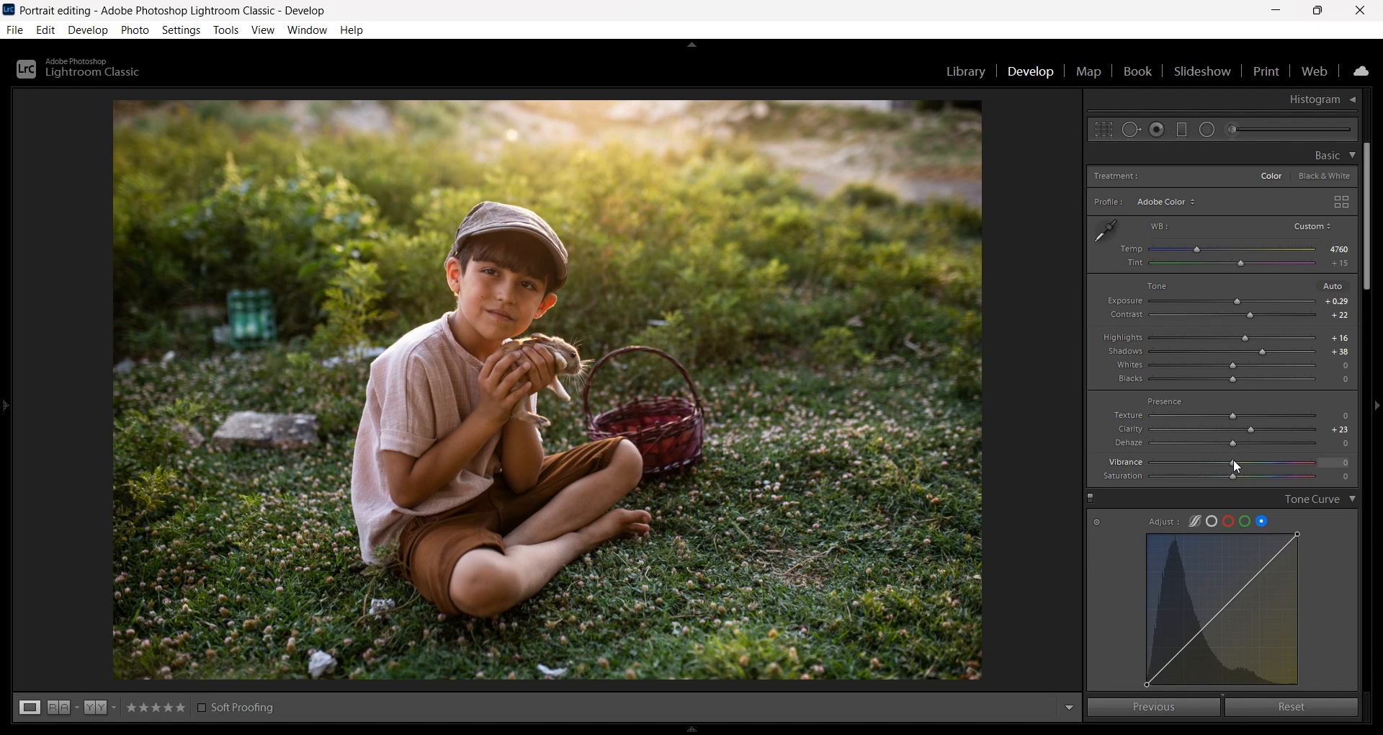
{"action": "left_click_drag", "start_coordinate": [1239, 462], "coordinate": [1257, 462]}
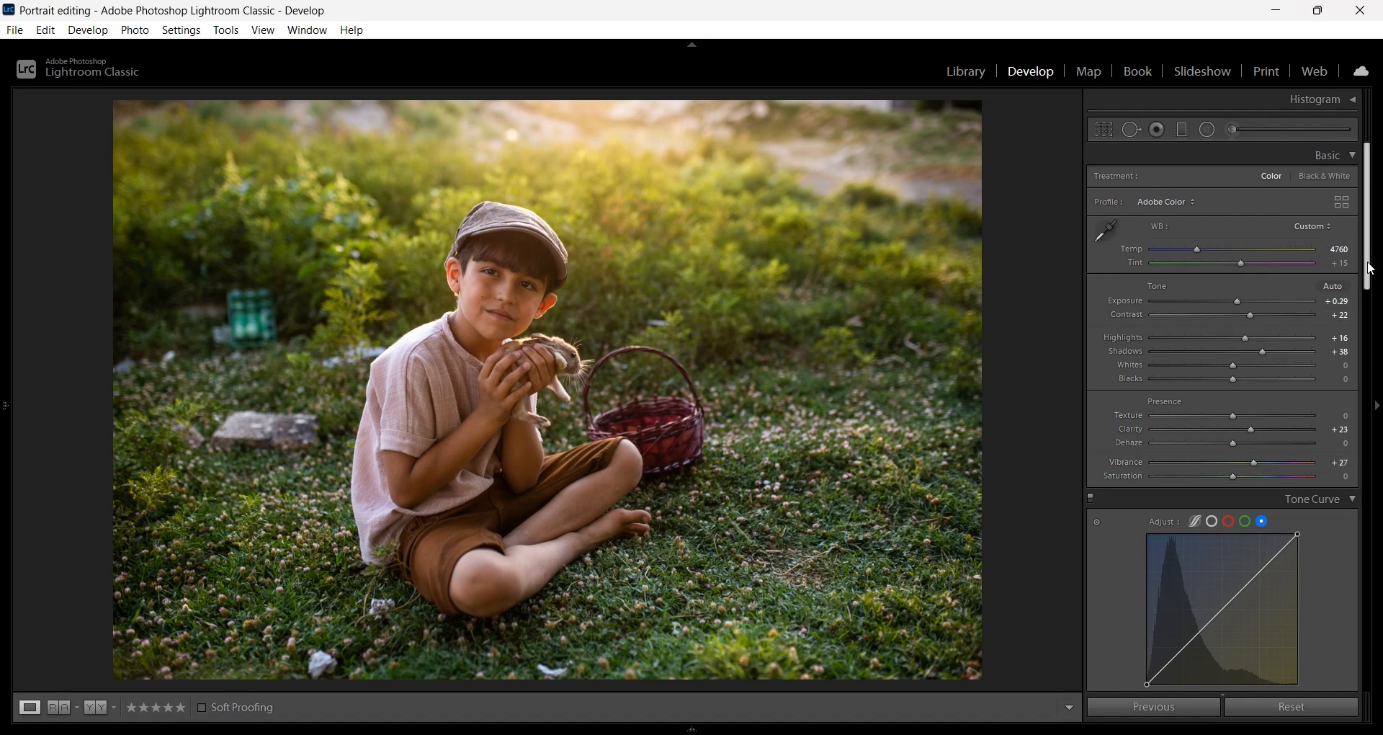
- Try lowering the upper end and lifting the lower end of the blue tone curve, restoring it to linear
{"action": "scroll", "coordinate": [1367, 302], "scroll_direction": "down", "scroll_amount": 3}
{"action": "scroll", "coordinate": [1367, 301], "scroll_direction": "down", "scroll_amount": 2}
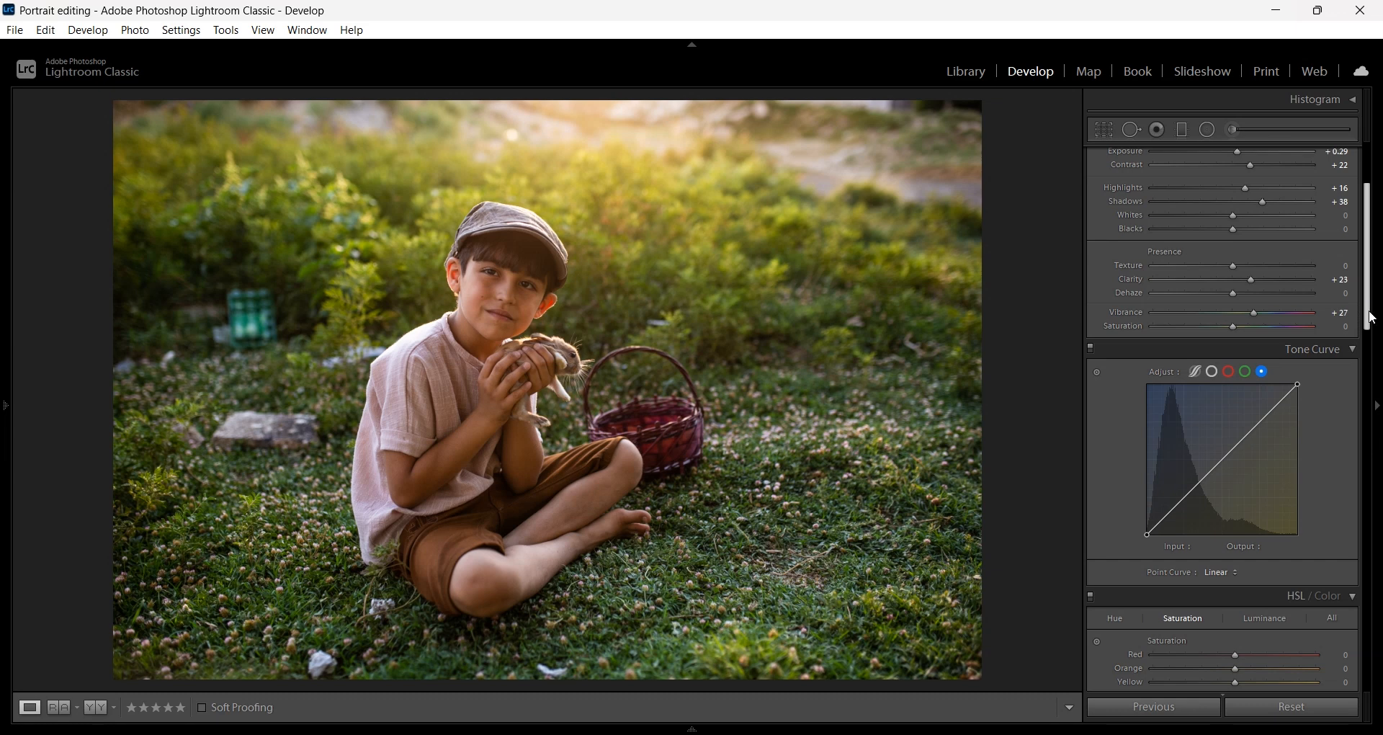
{"action": "left_click_drag", "start_coordinate": [1299, 382], "coordinate": [1298, 400]}
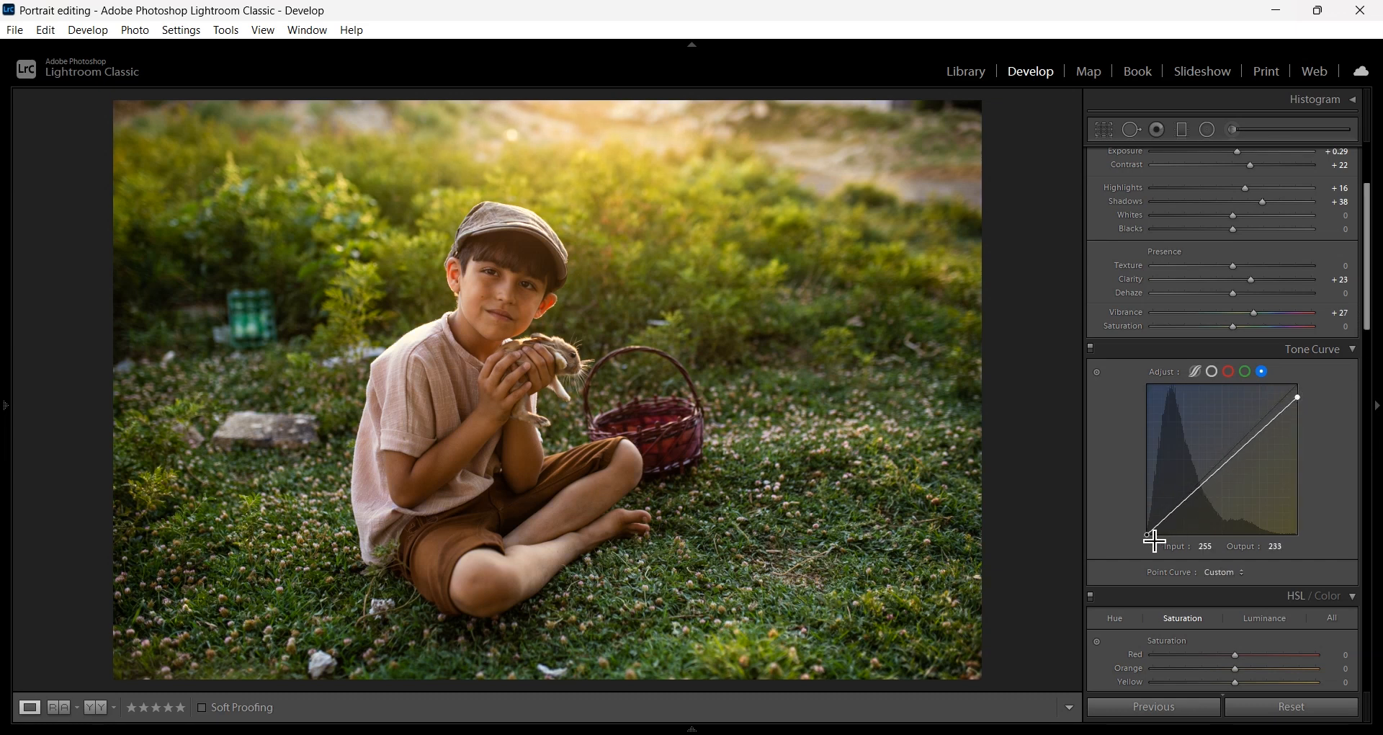
{"action": "left_click_drag", "start_coordinate": [1148, 535], "coordinate": [1118, 567]}
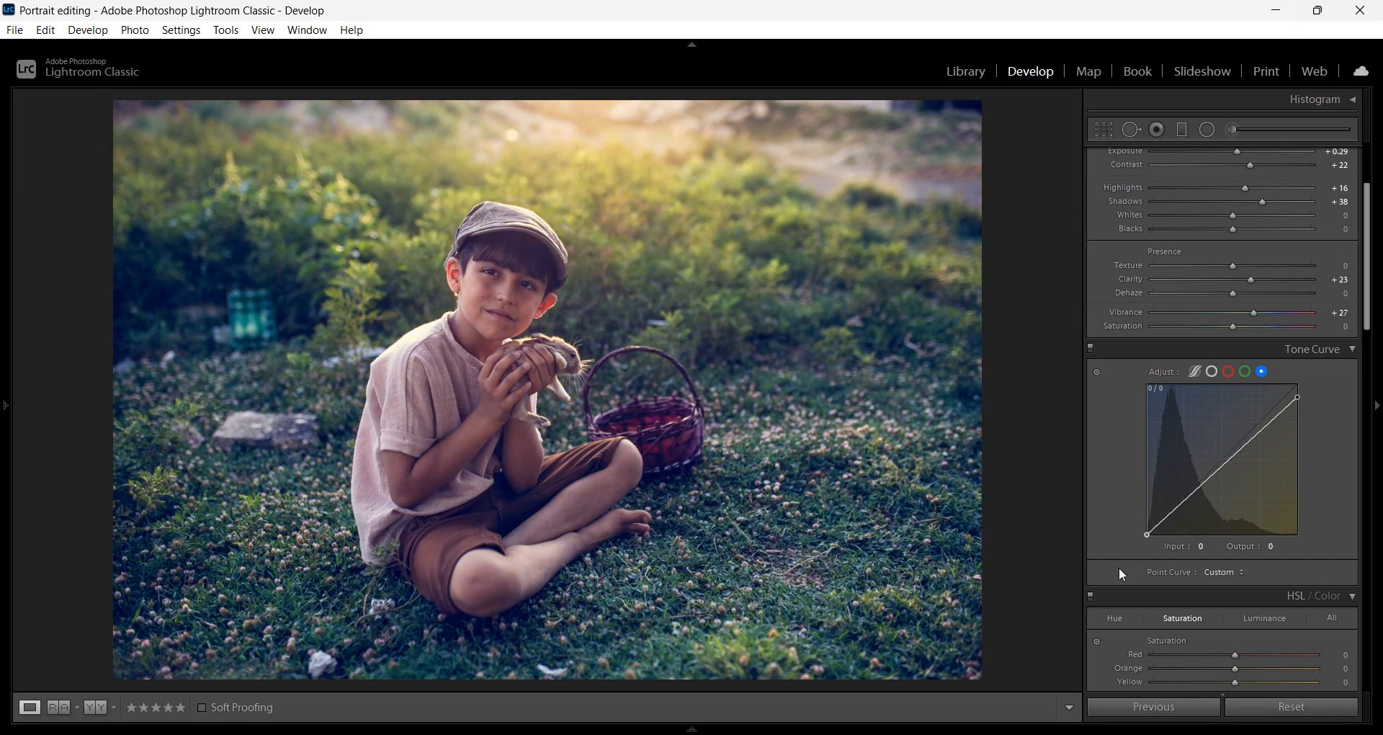
{"action": "left_click_drag", "start_coordinate": [1309, 379], "coordinate": [1302, 381]}
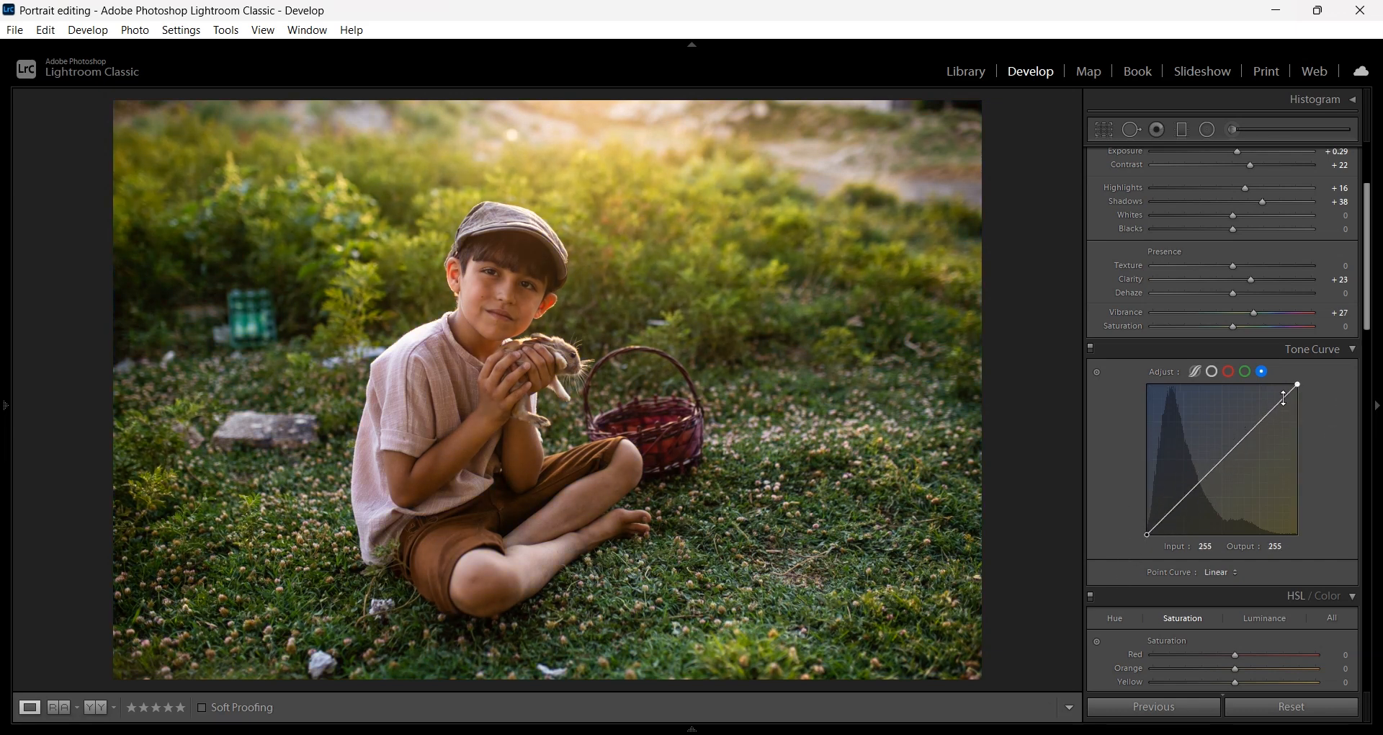
- Try pulling down the upper part of the green tone curve, and remove the added point
{"action": "left_click", "coordinate": [1245, 372]}
{"action": "left_click_drag", "start_coordinate": [1263, 437], "coordinate": [1294, 516]}
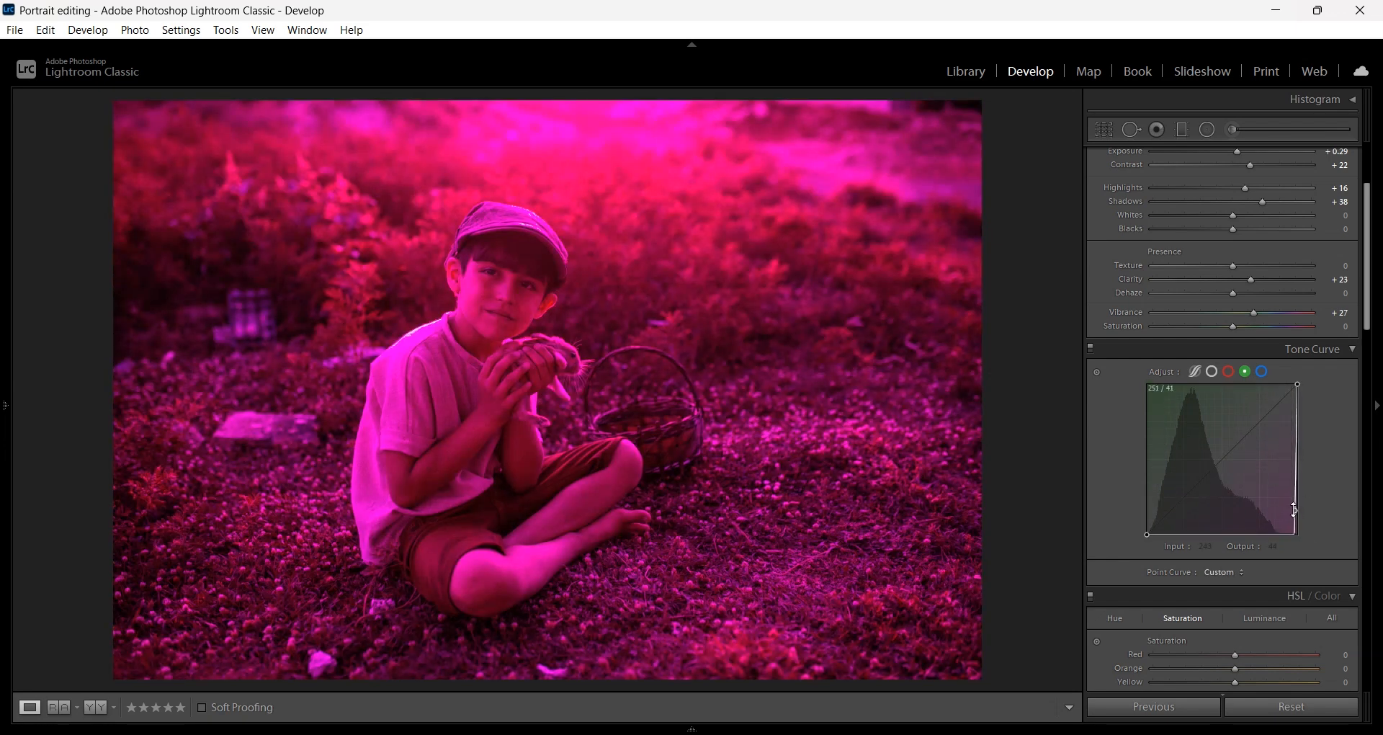
{"action": "double_click", "coordinate": [1295, 511]}
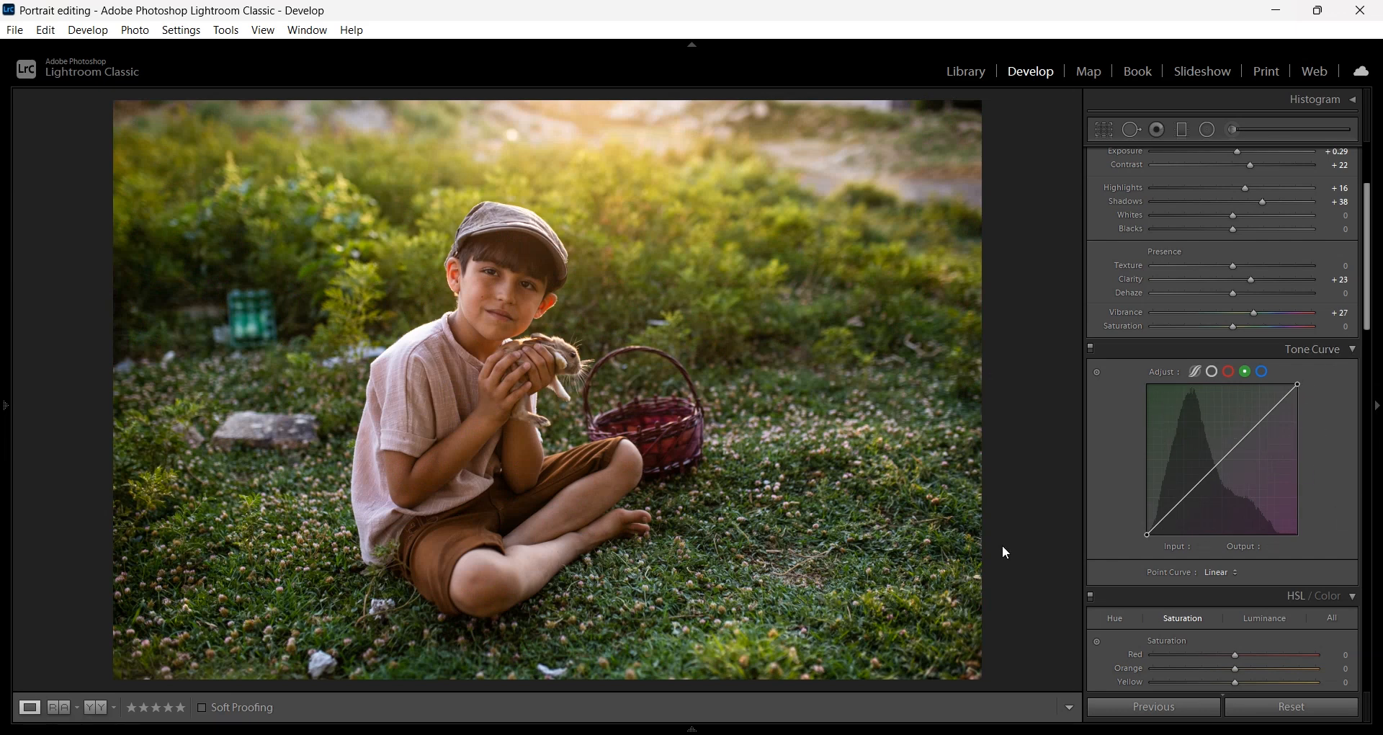
- Shift the green hue to -91 in the HSL adjustments to turn the foliage yellowish
{"action": "scroll", "coordinate": [1261, 490], "scroll_direction": "down", "scroll_amount": 4}
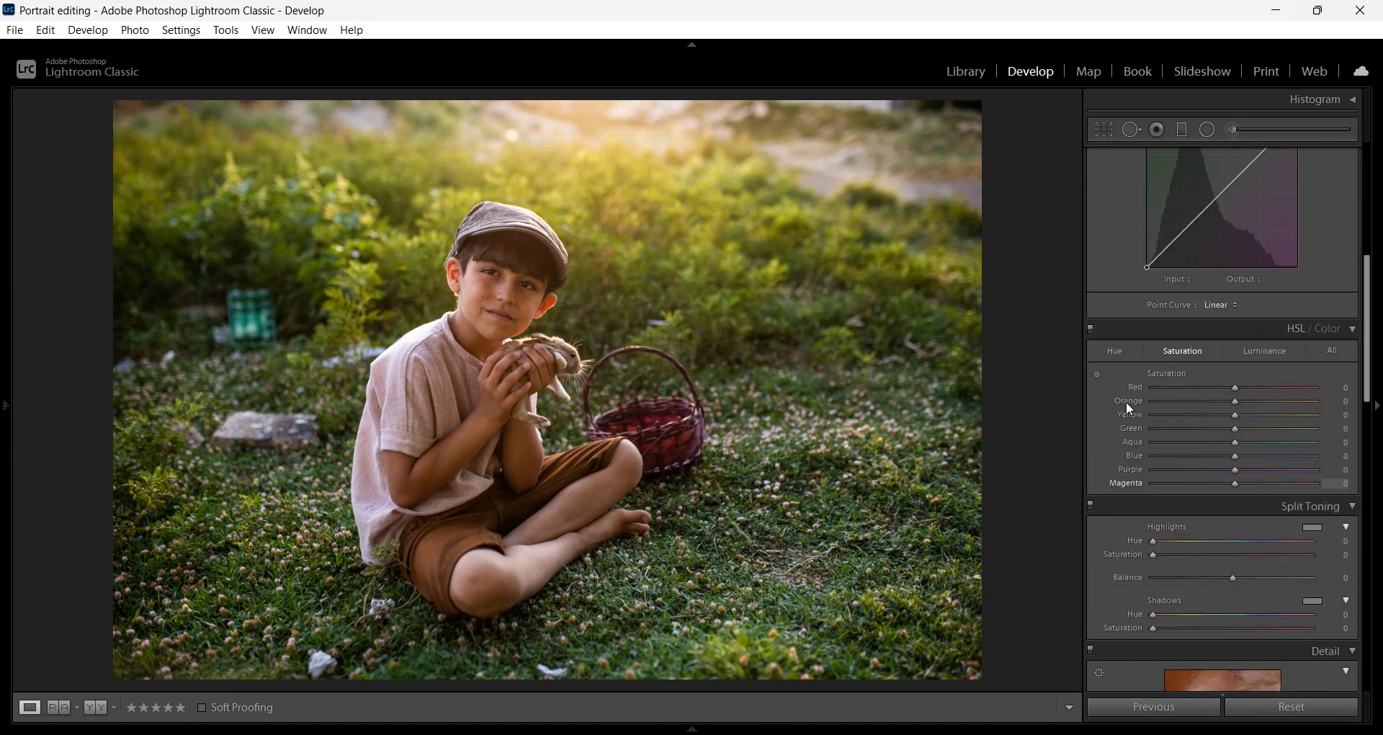
{"action": "left_click", "coordinate": [1113, 350]}
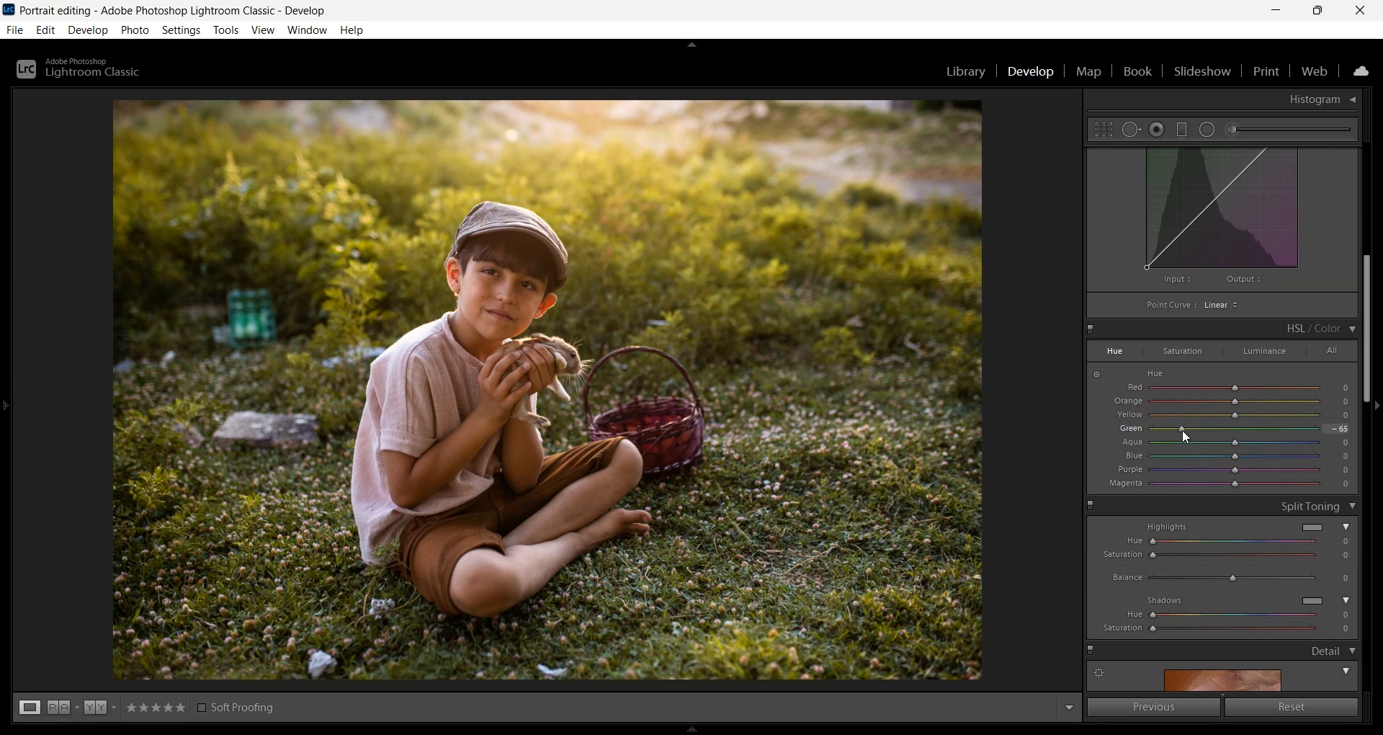
{"action": "left_click_drag", "start_coordinate": [1182, 430], "coordinate": [1247, 423]}
{"action": "left_click_drag", "start_coordinate": [1281, 434], "coordinate": [1171, 431]}
- Set the orange hue to +2 and the yellow hue to +5
{"action": "left_click_drag", "start_coordinate": [1234, 402], "coordinate": [1254, 409]}
{"action": "left_click_drag", "start_coordinate": [1228, 408], "coordinate": [1239, 416]}
{"action": "mouse_move", "coordinate": [1238, 417]}
{"action": "left_mouse_down"}
{"action": "mouse_move", "coordinate": [1275, 419]}
{"action": "mouse_move", "coordinate": [1224, 419]}
{"action": "mouse_move", "coordinate": [1282, 417]}
{"action": "mouse_move", "coordinate": [1200, 417]}
{"action": "mouse_move", "coordinate": [1229, 418]}
{"action": "left_mouse_up"}
{"action": "left_click_drag", "start_coordinate": [1243, 415], "coordinate": [1238, 417]}
- Try out shifts of the magenta and purple hues, and set the red hue to -7
{"action": "left_click_drag", "start_coordinate": [1215, 489], "coordinate": [1181, 470]}
{"action": "left_click_drag", "start_coordinate": [1264, 469], "coordinate": [1238, 469]}
{"action": "mouse_move", "coordinate": [1237, 387]}
{"action": "left_mouse_down"}
{"action": "mouse_move", "coordinate": [1182, 387]}
{"action": "mouse_move", "coordinate": [1254, 402]}
{"action": "left_mouse_up"}
{"action": "left_click", "coordinate": [1229, 398]}
- Try a blue hue shift, and reset the blue, purple and magenta hues to 0
{"action": "left_click_drag", "start_coordinate": [1237, 456], "coordinate": [1196, 468]}
{"action": "double_click", "coordinate": [1234, 456]}
{"action": "double_click", "coordinate": [1235, 471]}
{"action": "double_click", "coordinate": [1252, 483]}
- Tint the highlights with split toning at hue 72 and saturation 19, and compare with the unedited photo
{"action": "scroll", "coordinate": [1224, 454], "scroll_direction": "down", "scroll_amount": 3}
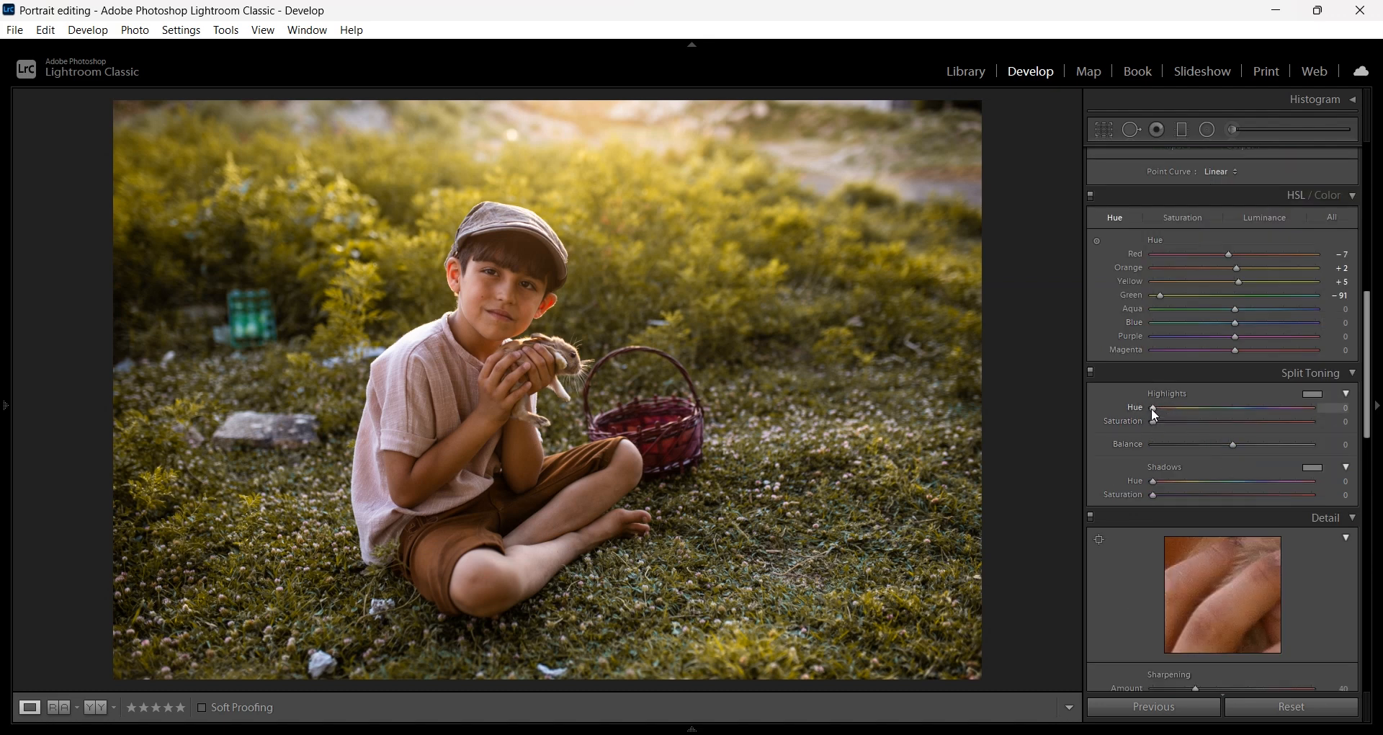
{"action": "left_click_drag", "start_coordinate": [1155, 409], "coordinate": [1165, 409]}
{"action": "left_click_drag", "start_coordinate": [1187, 423], "coordinate": [1178, 422]}
{"action": "key", "text": "backslash"}
{"action": "key", "text": "backslash"}
{"action": "key", "text": "backslash"}
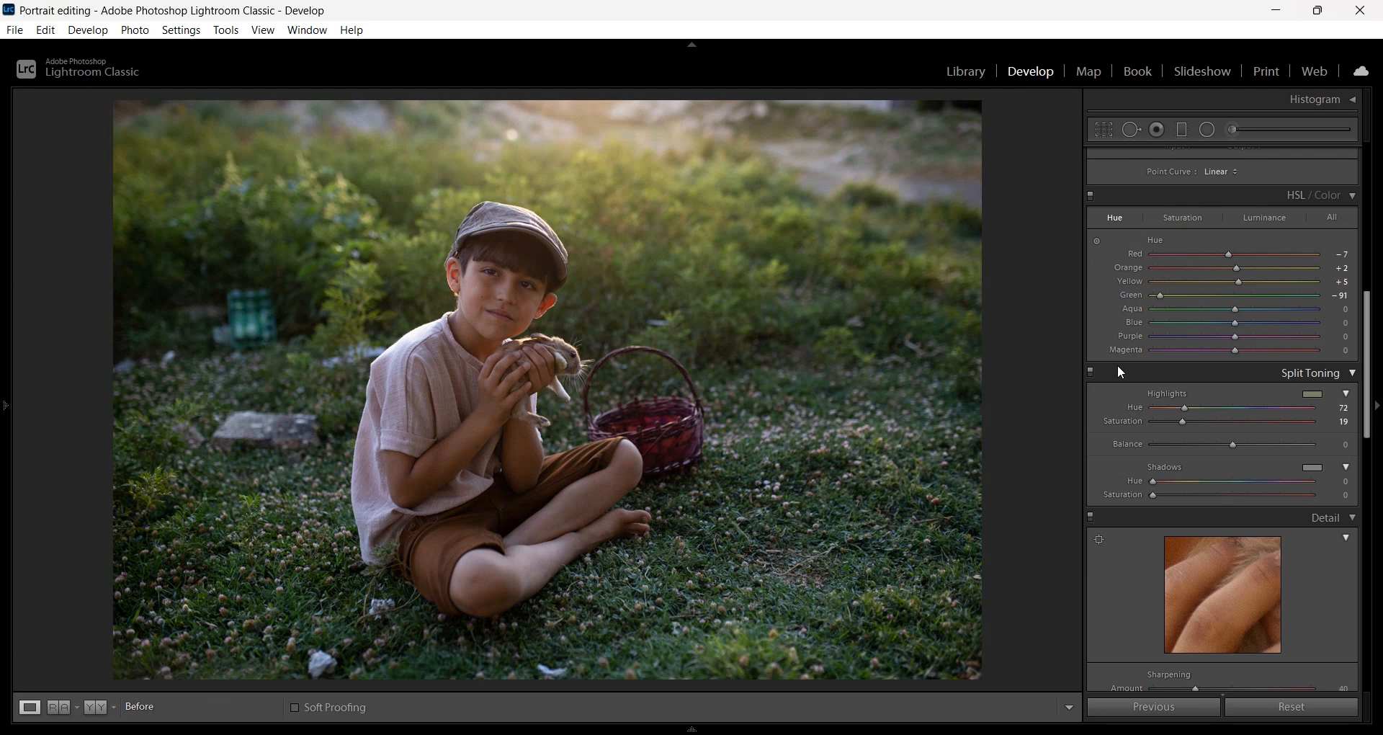
{"action": "key", "text": "backslash"}
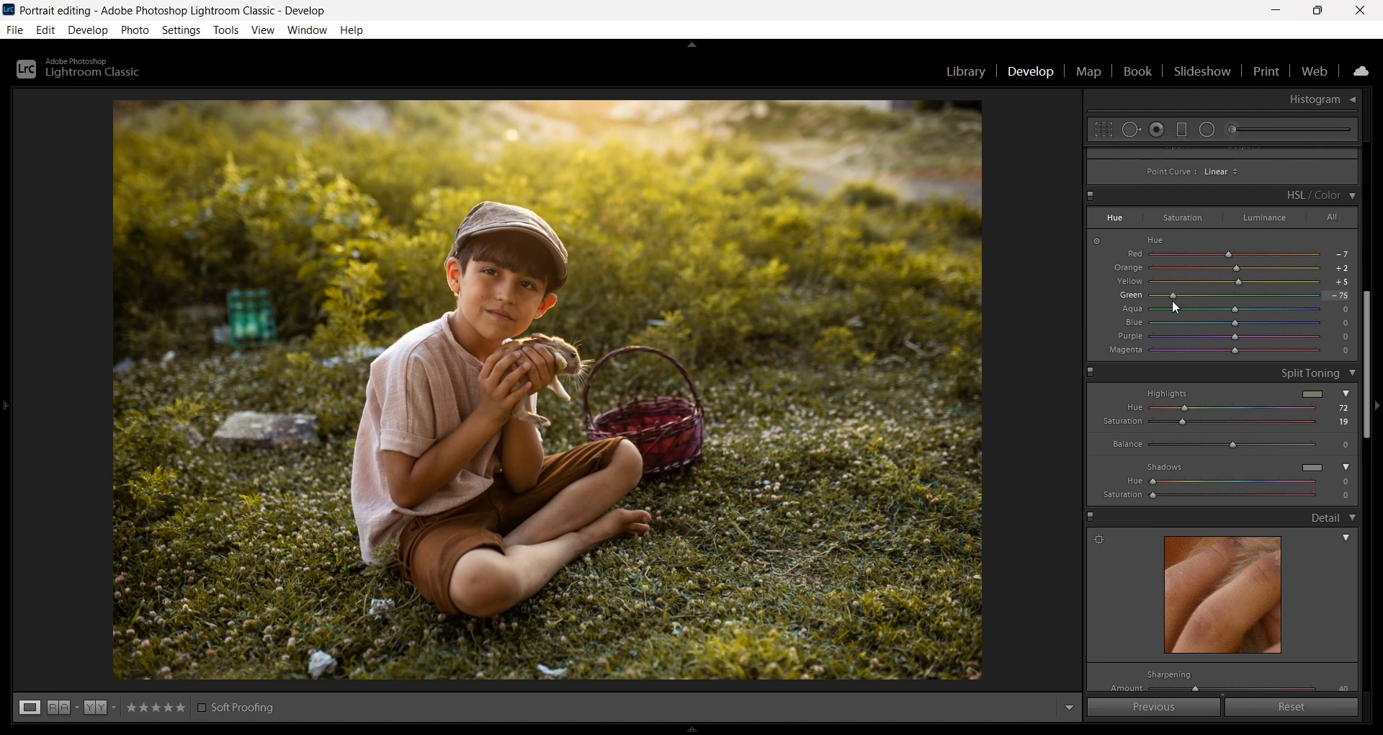
- Set the green hue to -72 and compare the result with the unedited photo
{"action": "left_click_drag", "start_coordinate": [1176, 300], "coordinate": [1178, 300]}
{"action": "key", "text": "backslash"}
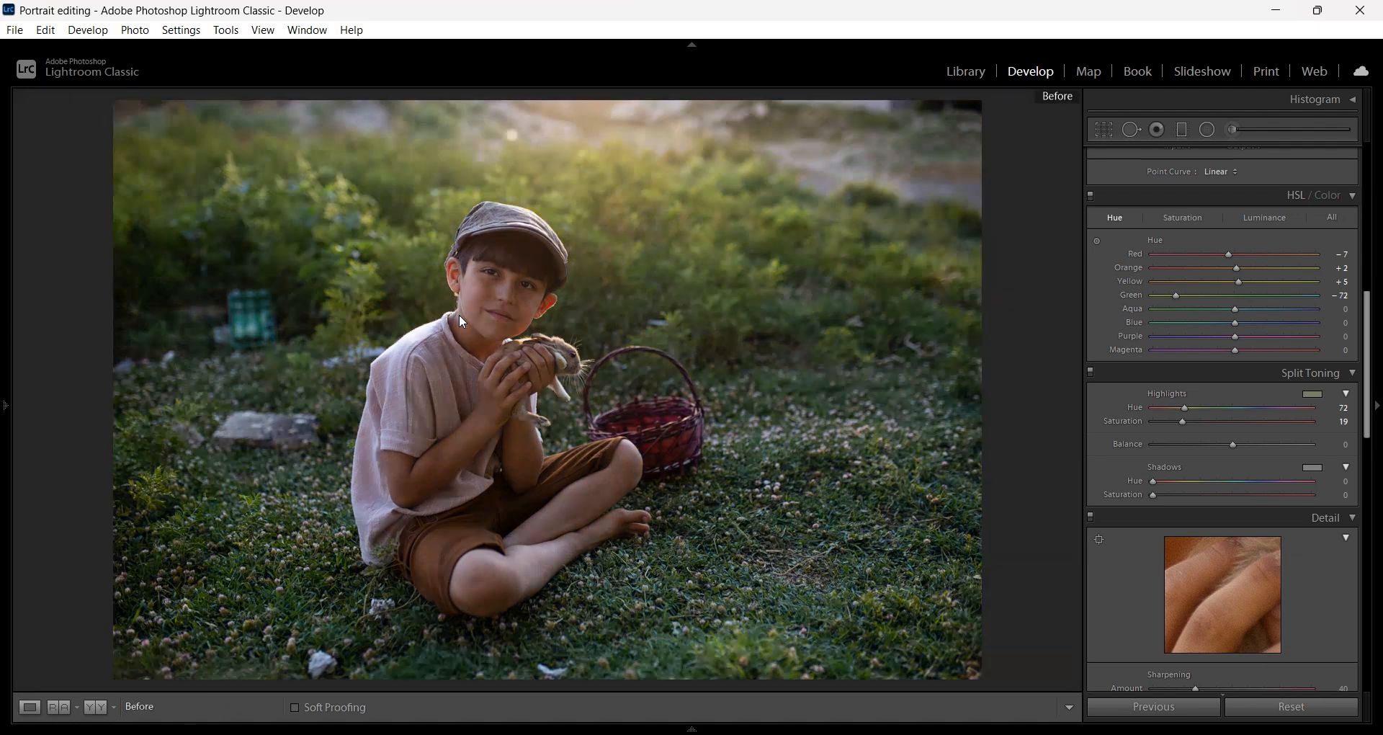
{"action": "key", "text": "backslash"}
- Set the sharpening amount to 71 and the luminance noise reduction to 9
{"action": "scroll", "coordinate": [1277, 473], "scroll_direction": "down", "scroll_amount": 3}
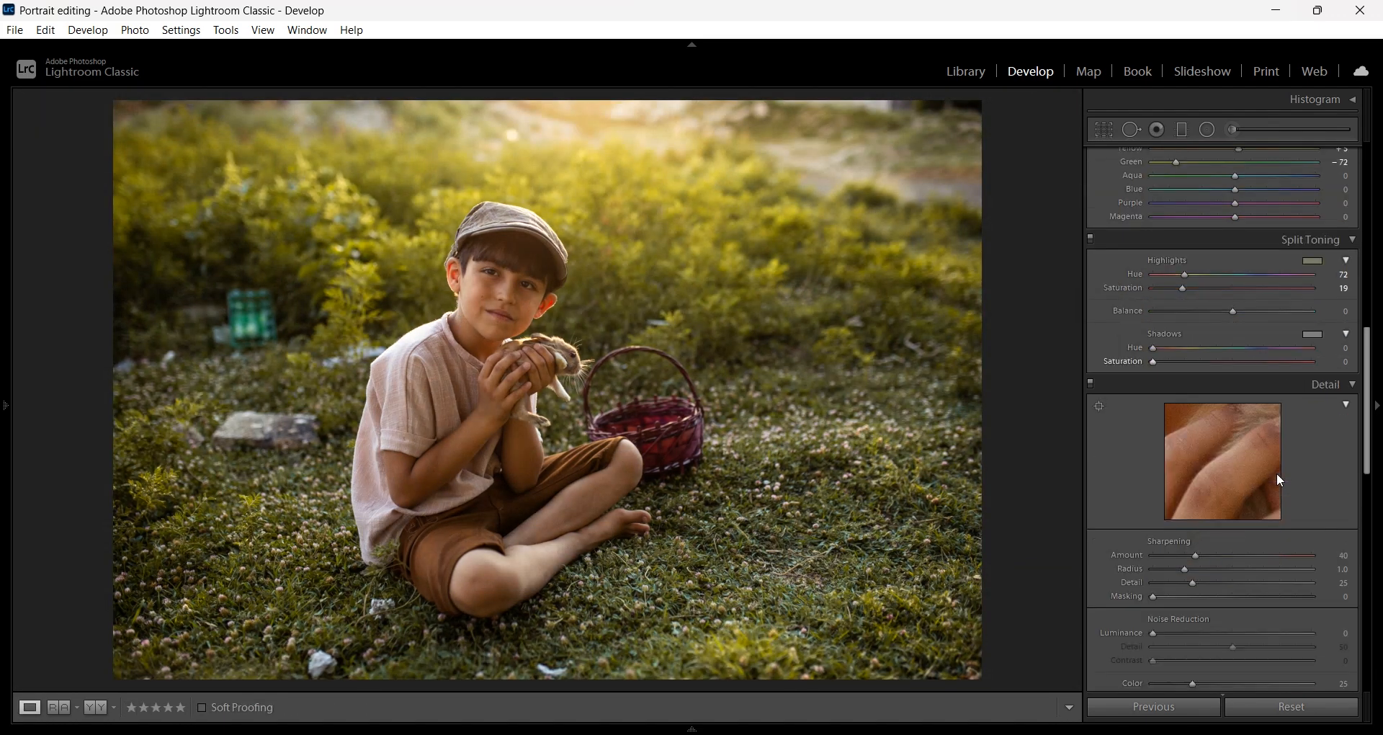
{"action": "left_click_drag", "start_coordinate": [1197, 560], "coordinate": [1227, 559]}
{"action": "left_click_drag", "start_coordinate": [1153, 634], "coordinate": [1166, 634]}
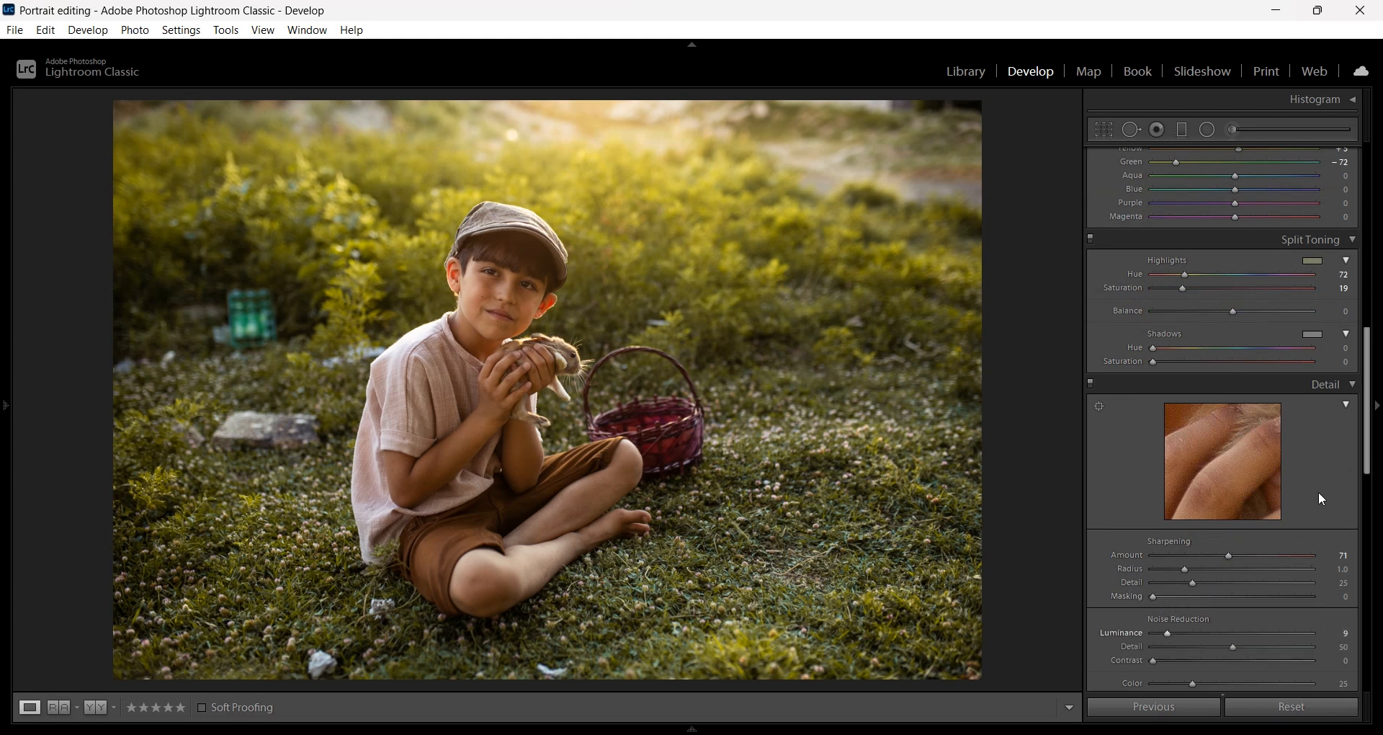
- Enable the lens profile corrections, toggling them to compare the effect, and turn on chromatic aberration removal
{"action": "scroll", "coordinate": [1171, 508], "scroll_direction": "down", "scroll_amount": 5}
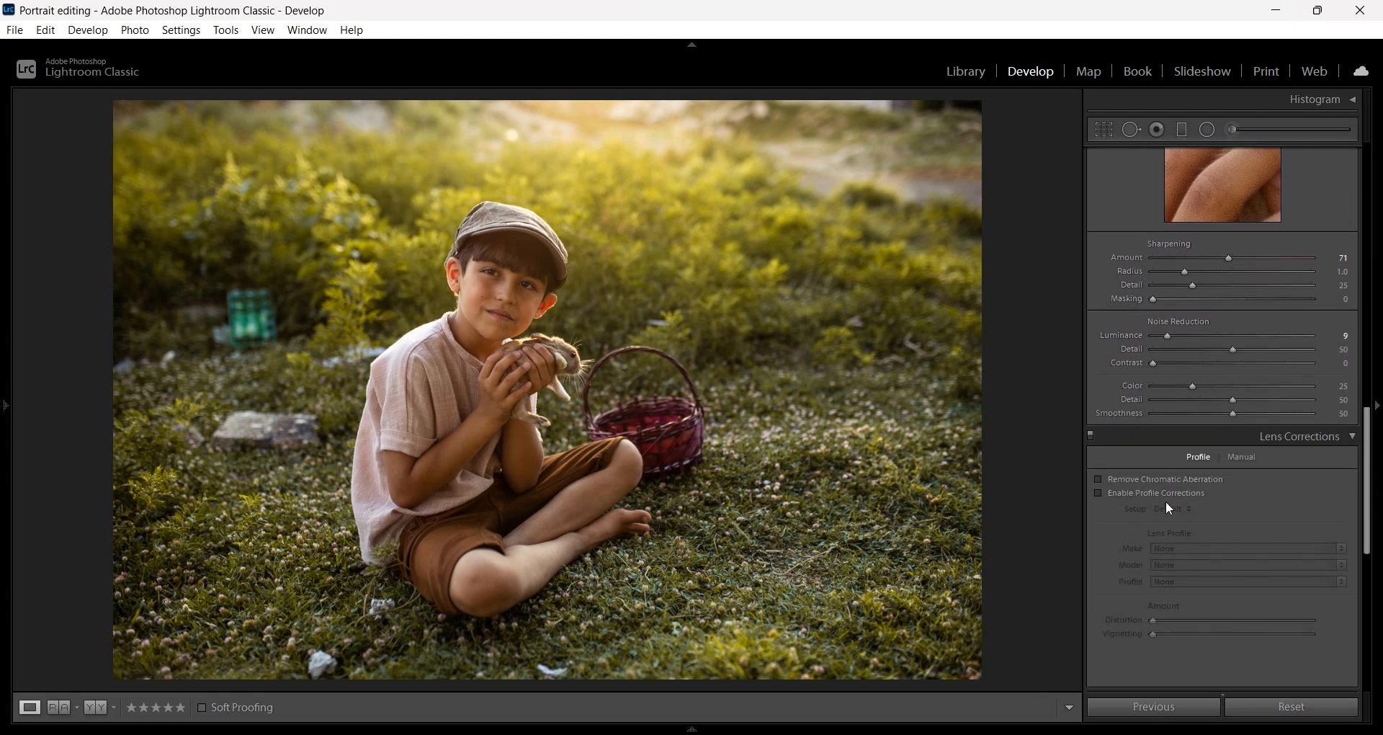
{"action": "left_click", "coordinate": [1164, 492]}
{"action": "left_click", "coordinate": [1125, 493]}
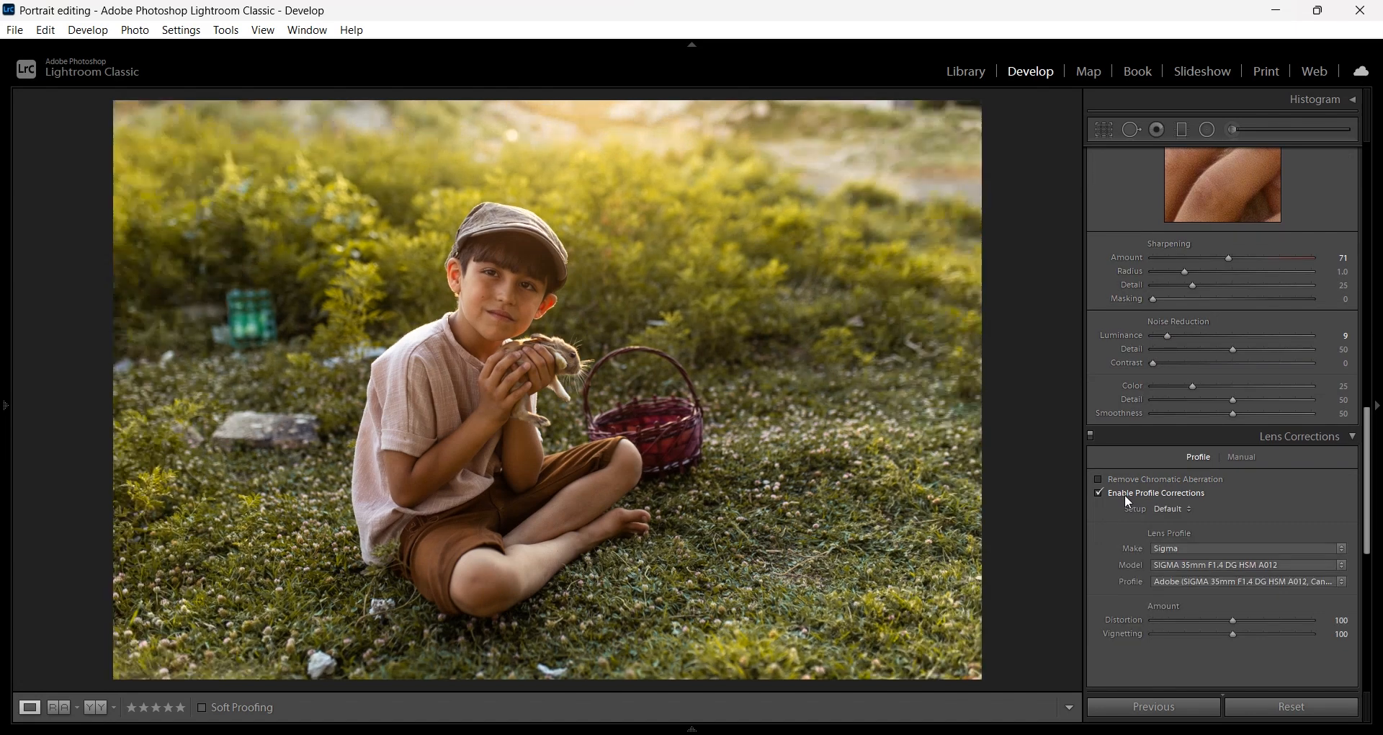
{"action": "left_click", "coordinate": [1125, 494]}
{"action": "left_click", "coordinate": [1125, 494]}
{"action": "left_click", "coordinate": [1126, 494]}
{"action": "left_click", "coordinate": [1125, 495]}
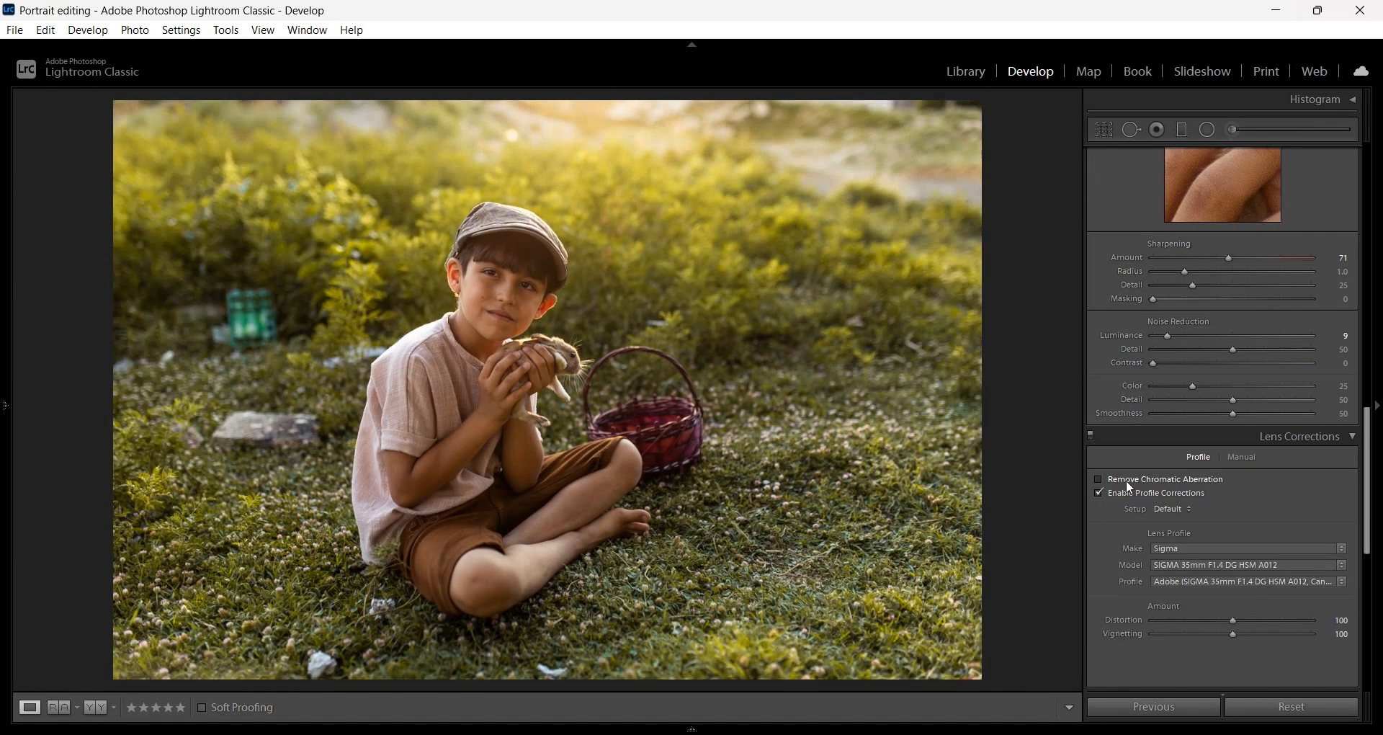
{"action": "left_click", "coordinate": [1131, 479]}
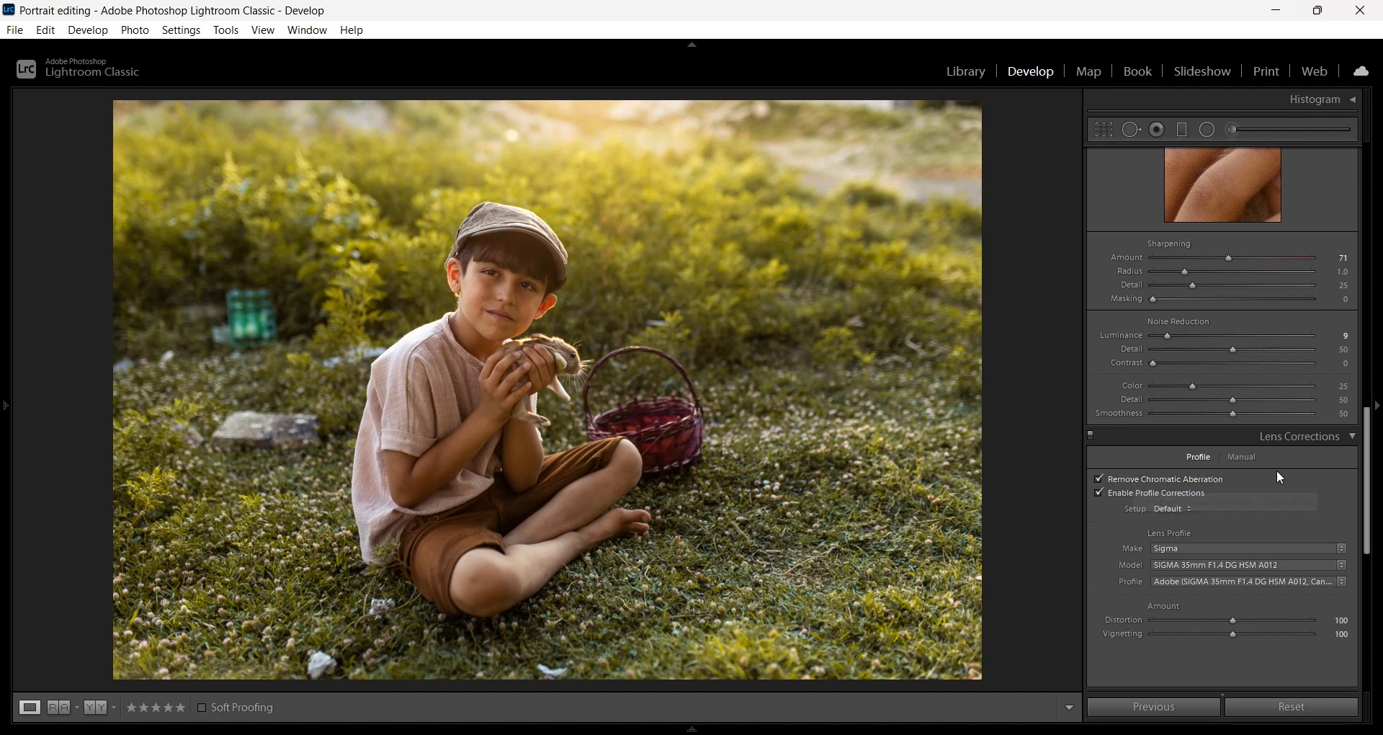
- Darken the photo's edges with a post-crop vignette amount of -17
{"action": "left_click_drag", "start_coordinate": [1367, 458], "coordinate": [1367, 593]}
{"action": "mouse_move", "coordinate": [1231, 537]}
{"action": "left_mouse_down"}
{"action": "mouse_move", "coordinate": [1248, 539]}
{"action": "mouse_move", "coordinate": [1218, 542]}
{"action": "left_mouse_up"}
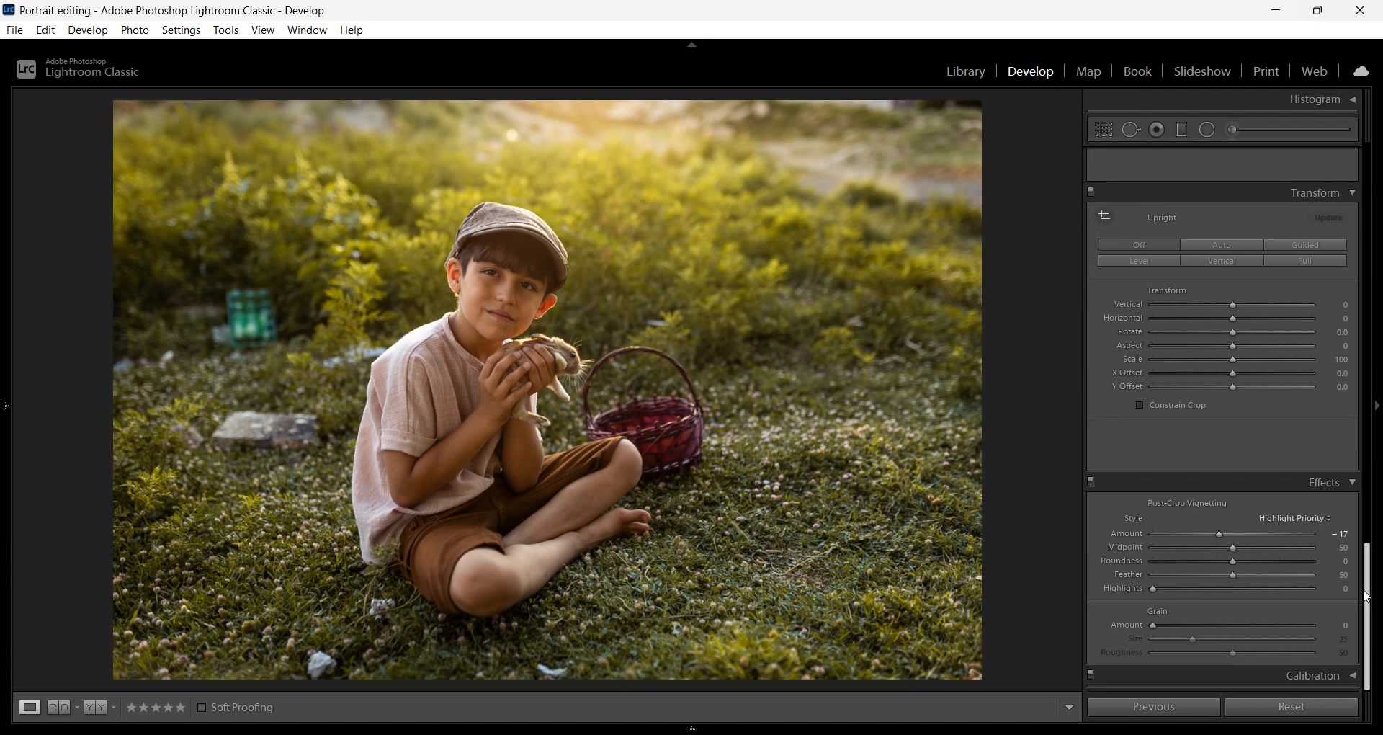
- Activate spot removal in Heal mode with a brush size of 79 and a feather of 82
{"action": "left_click_drag", "start_coordinate": [1368, 599], "coordinate": [1348, 123]}
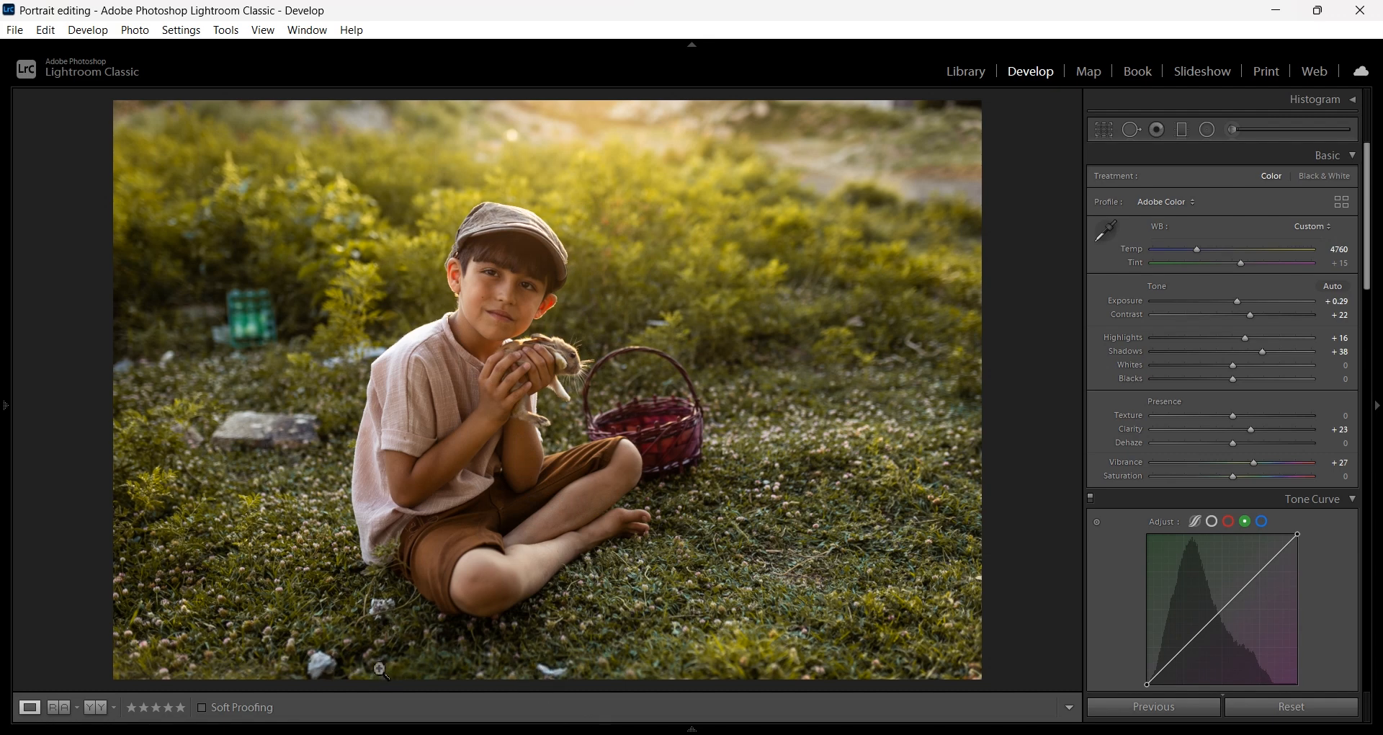
{"action": "left_click", "coordinate": [1132, 132]}
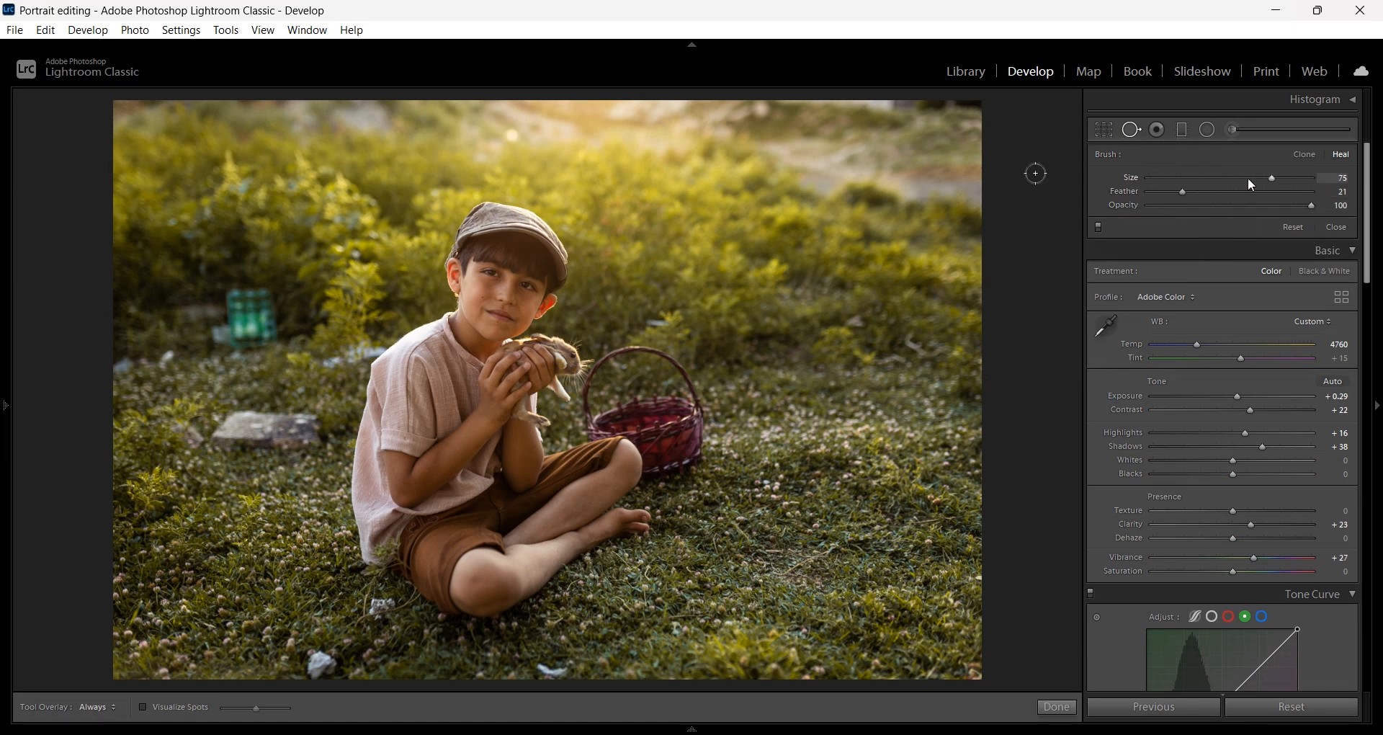
{"action": "mouse_move", "coordinate": [1271, 177]}
{"action": "left_mouse_down"}
{"action": "mouse_move", "coordinate": [1234, 181]}
{"action": "mouse_move", "coordinate": [1291, 188]}
{"action": "mouse_move", "coordinate": [1276, 185]}
{"action": "left_mouse_up"}
{"action": "left_click_drag", "start_coordinate": [1184, 192], "coordinate": [1285, 198]}
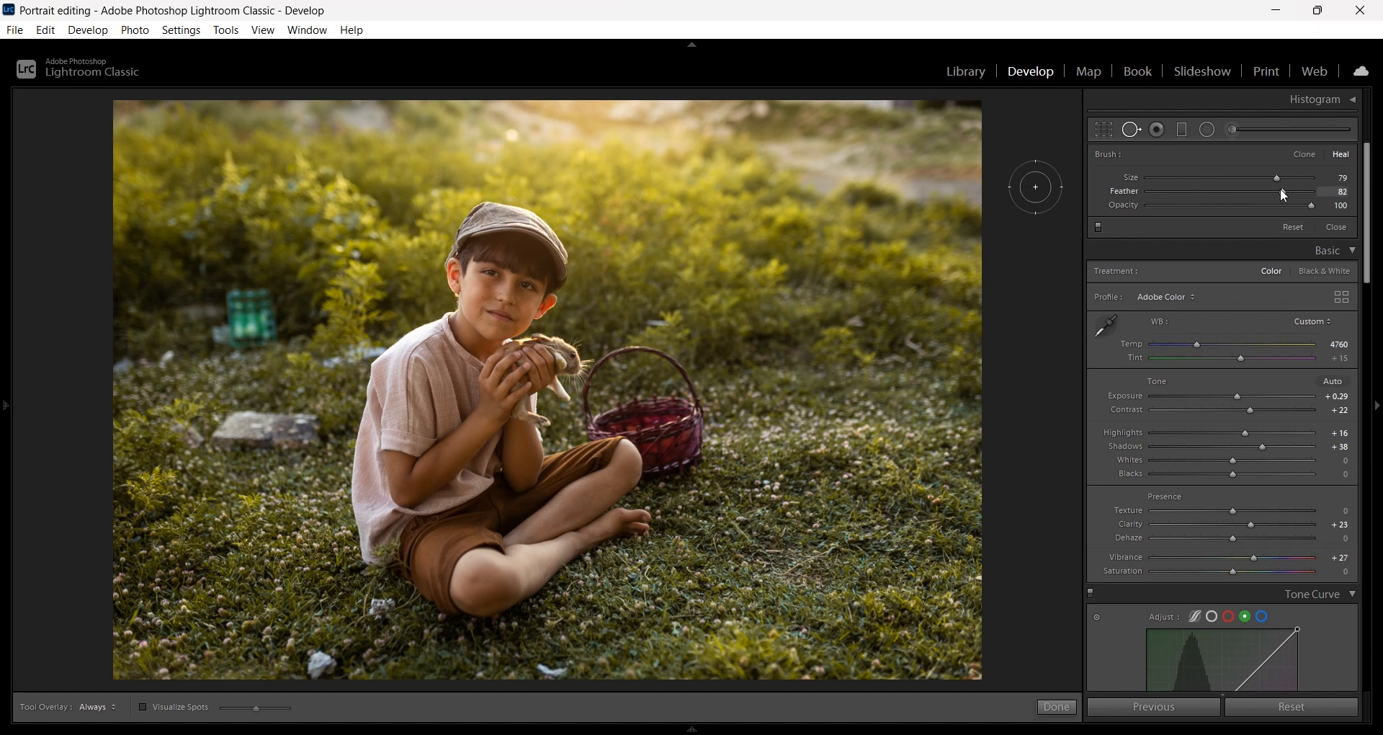
- Heal the white litter spots along the photo's bottom edge using a size 76 brush with a feather of 10
{"action": "mouse_move", "coordinate": [1266, 192]}
{"action": "left_mouse_down"}
{"action": "mouse_move", "coordinate": [1304, 194]}
{"action": "mouse_move", "coordinate": [1173, 196]}
{"action": "left_mouse_up"}
{"action": "left_click", "coordinate": [1273, 180]}
{"action": "scroll", "coordinate": [806, 251], "scroll_direction": "down", "scroll_amount": 1}
{"action": "scroll", "coordinate": [805, 252], "scroll_direction": "down", "scroll_amount": 1}
{"action": "left_click_drag", "start_coordinate": [539, 667], "coordinate": [571, 677]}
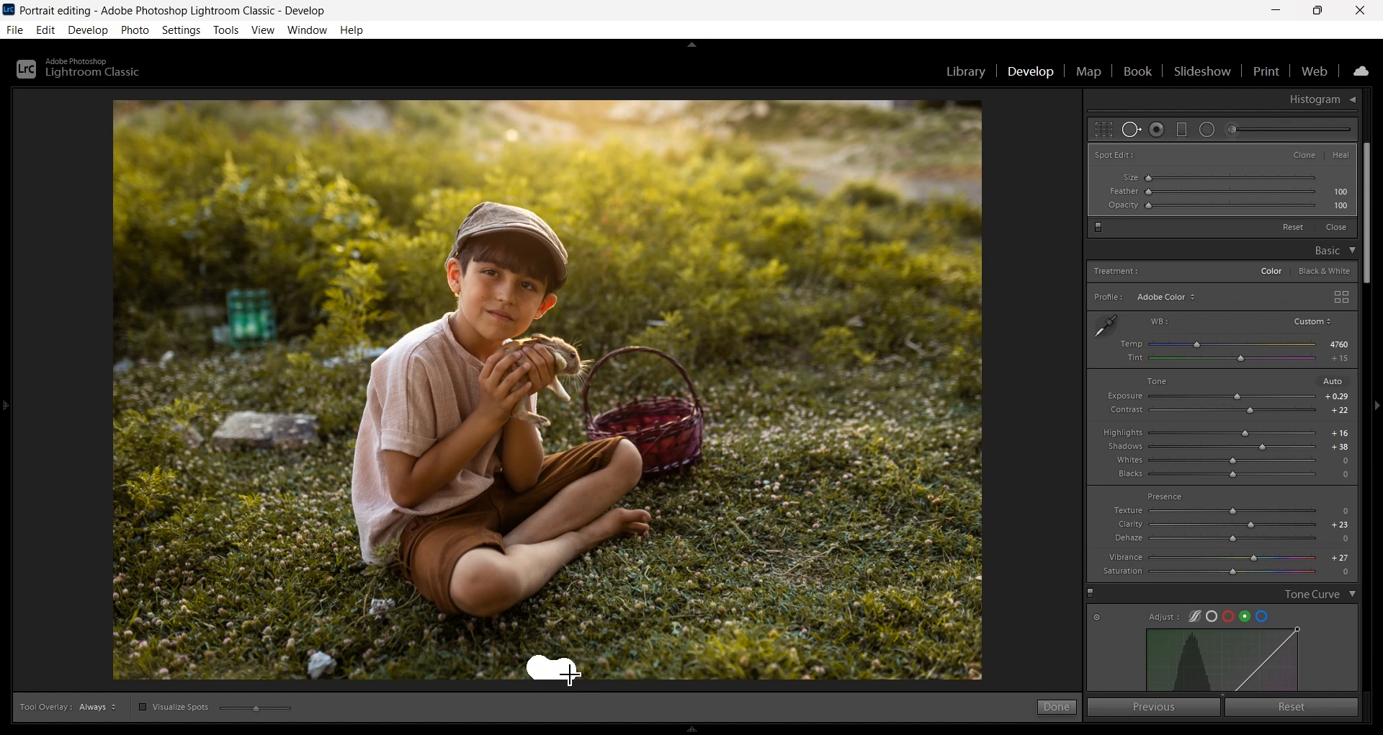
{"action": "left_click_drag", "start_coordinate": [570, 676], "coordinate": [569, 675]}
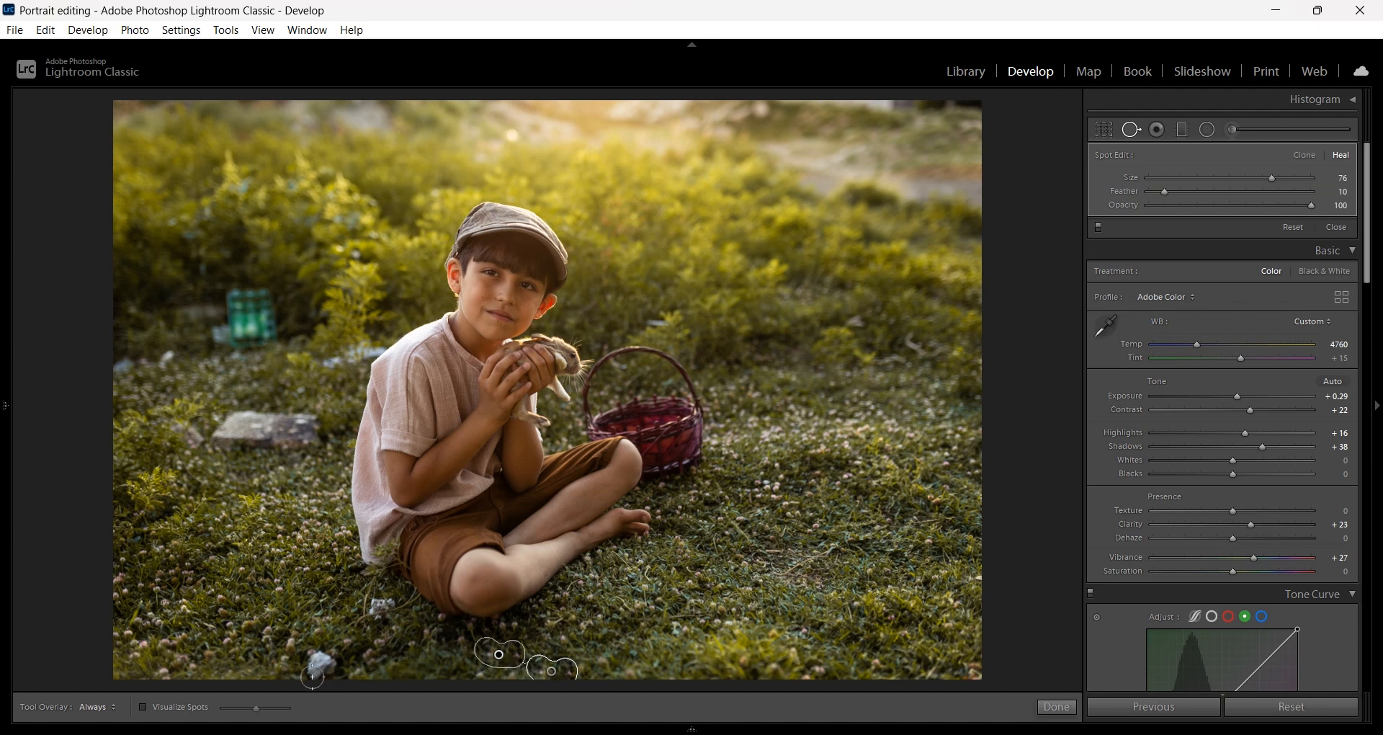
{"action": "mouse_move", "coordinate": [312, 677]}
{"action": "left_mouse_down"}
{"action": "mouse_move", "coordinate": [328, 659]}
{"action": "mouse_move", "coordinate": [317, 669]}
{"action": "mouse_move", "coordinate": [330, 671]}
{"action": "left_mouse_up"}
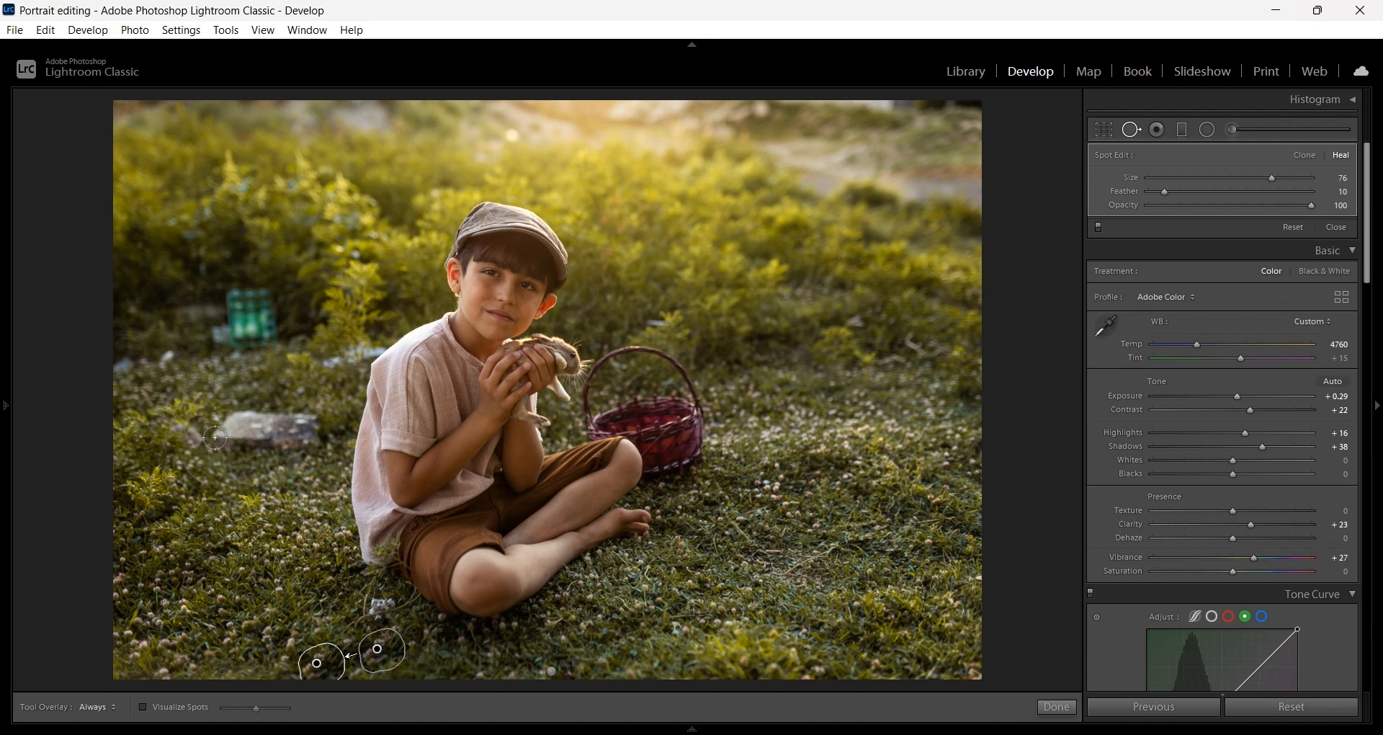
{"action": "mouse_move", "coordinate": [215, 437]}
{"action": "left_mouse_down"}
{"action": "mouse_move", "coordinate": [320, 448]}
{"action": "mouse_move", "coordinate": [317, 429]}
{"action": "mouse_move", "coordinate": [295, 425]}
{"action": "mouse_move", "coordinate": [230, 429]}
{"action": "mouse_move", "coordinate": [281, 434]}
{"action": "left_mouse_up"}
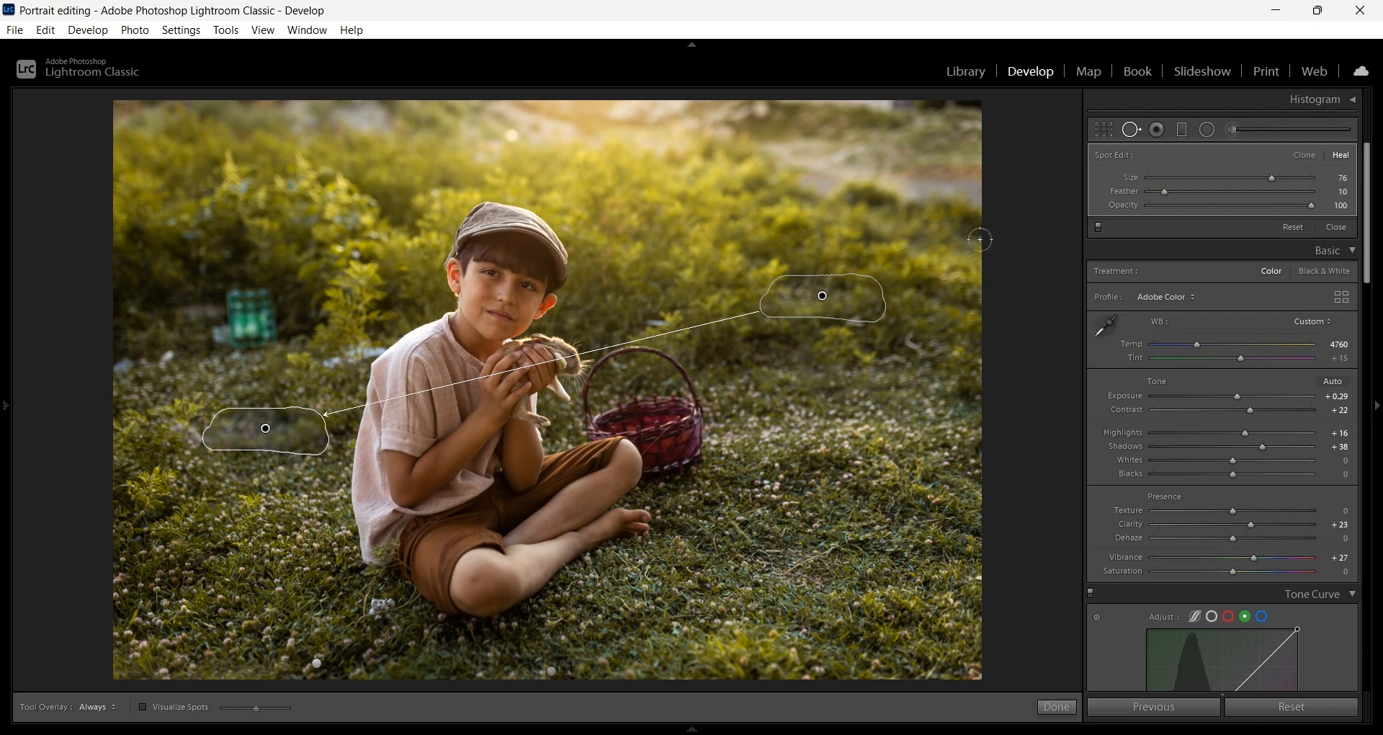
{"action": "left_click_drag", "start_coordinate": [858, 306], "coordinate": [858, 330]}
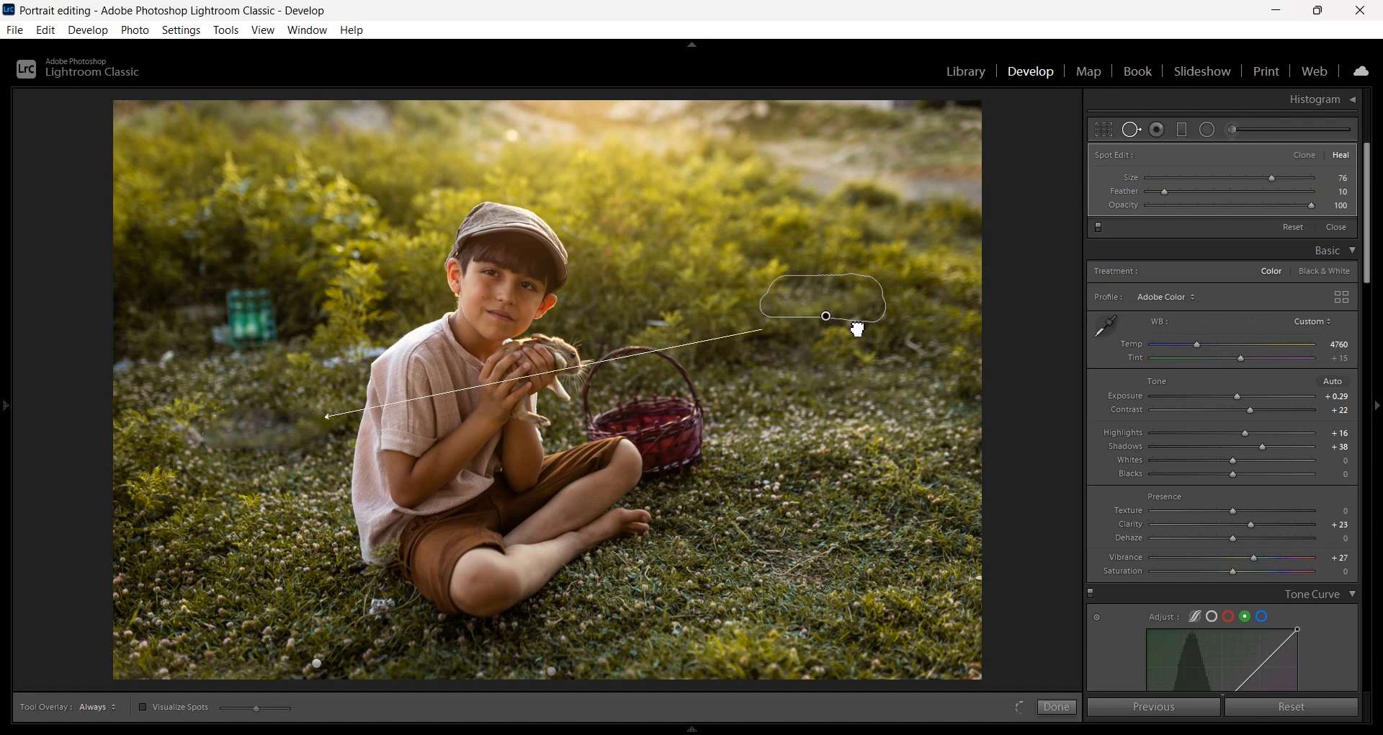
{"action": "key", "text": "slash"}
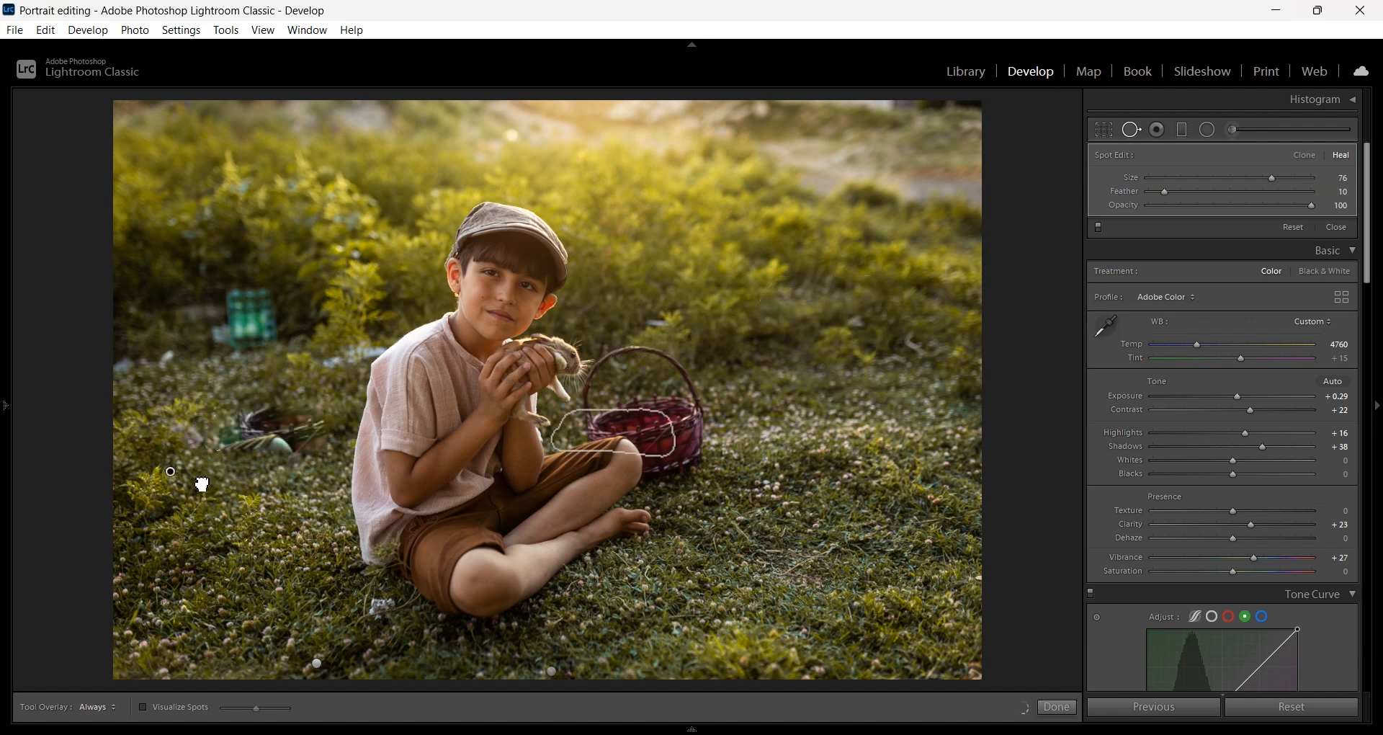
{"action": "mouse_move", "coordinate": [202, 484]}
{"action": "left_mouse_down"}
{"action": "mouse_move", "coordinate": [245, 514]}
{"action": "mouse_move", "coordinate": [164, 417]}
{"action": "mouse_move", "coordinate": [264, 387]}
{"action": "left_mouse_up"}
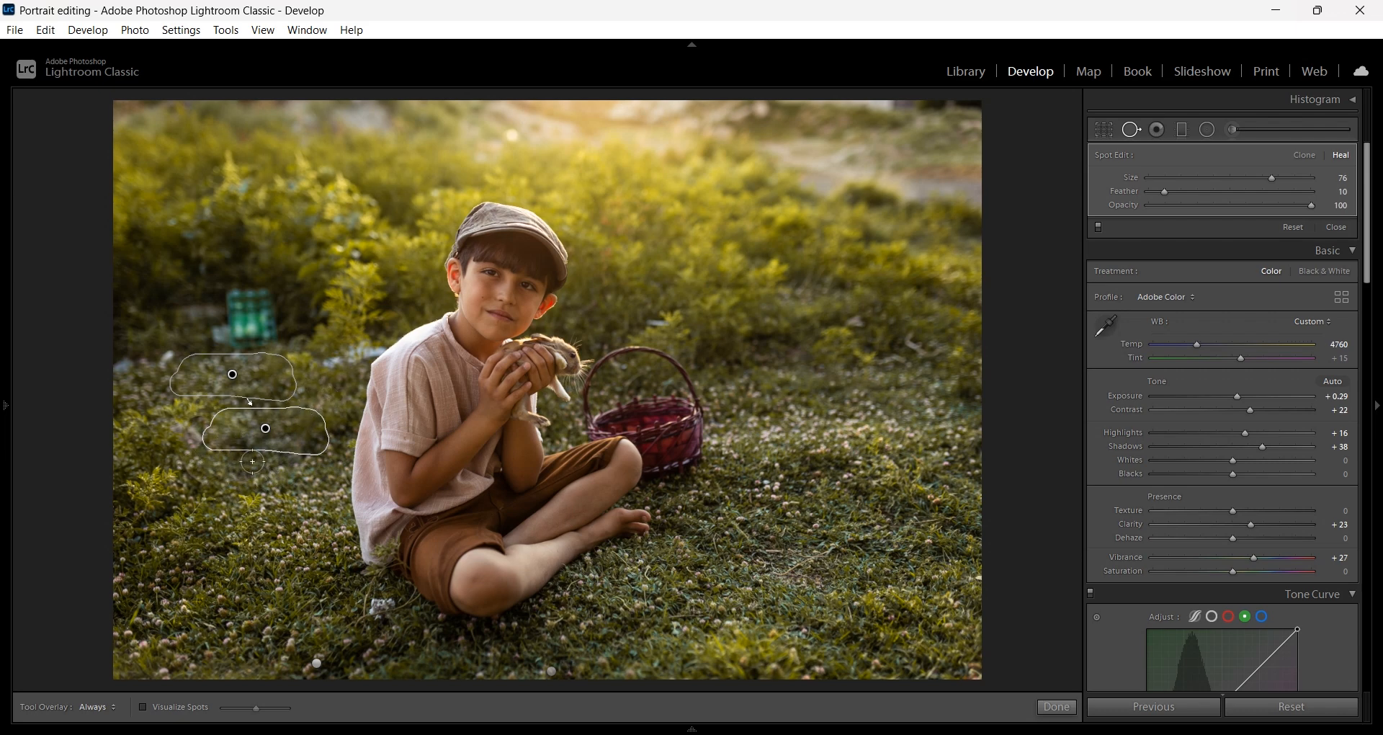
{"action": "key", "text": "ctrl+z"}
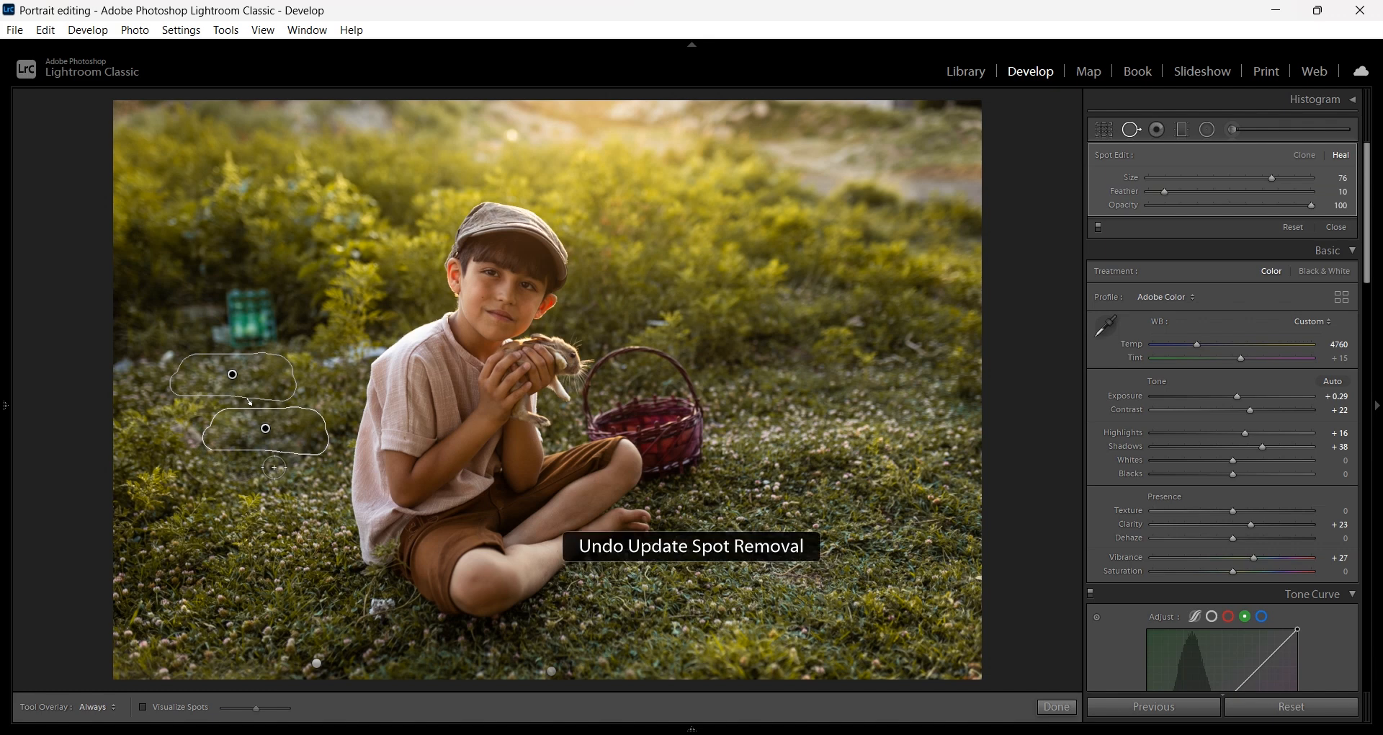
{"action": "key", "text": "ctrl+z"}
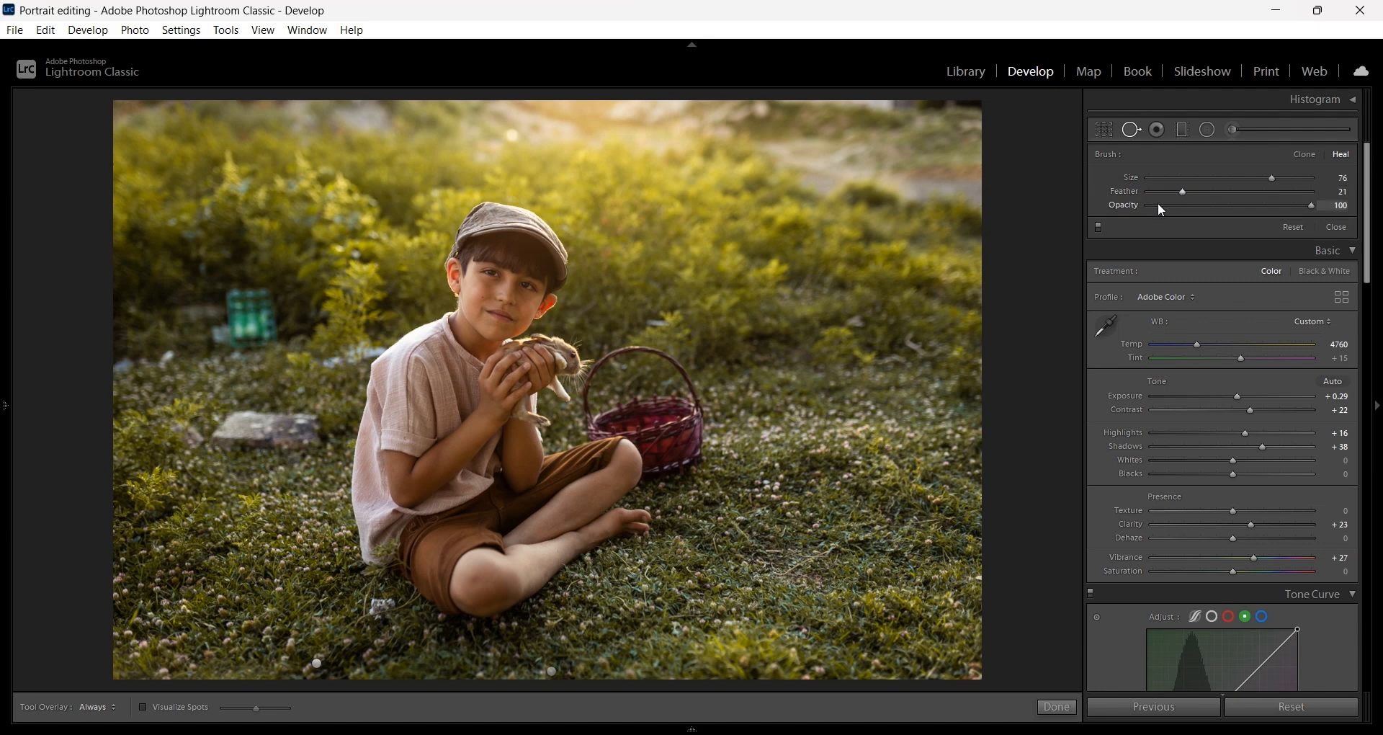
- Heal away the large stone and the green crate behind the boy using a size 77 brush with a feather of 60
{"action": "left_click_drag", "start_coordinate": [1190, 190], "coordinate": [1246, 191]}
{"action": "scroll", "coordinate": [202, 445], "scroll_direction": "up", "scroll_amount": 1}
{"action": "mouse_move", "coordinate": [213, 443]}
{"action": "left_mouse_down"}
{"action": "mouse_move", "coordinate": [223, 419]}
{"action": "mouse_move", "coordinate": [315, 431]}
{"action": "mouse_move", "coordinate": [235, 441]}
{"action": "mouse_move", "coordinate": [248, 451]}
{"action": "mouse_move", "coordinate": [312, 448]}
{"action": "mouse_move", "coordinate": [310, 436]}
{"action": "left_mouse_up"}
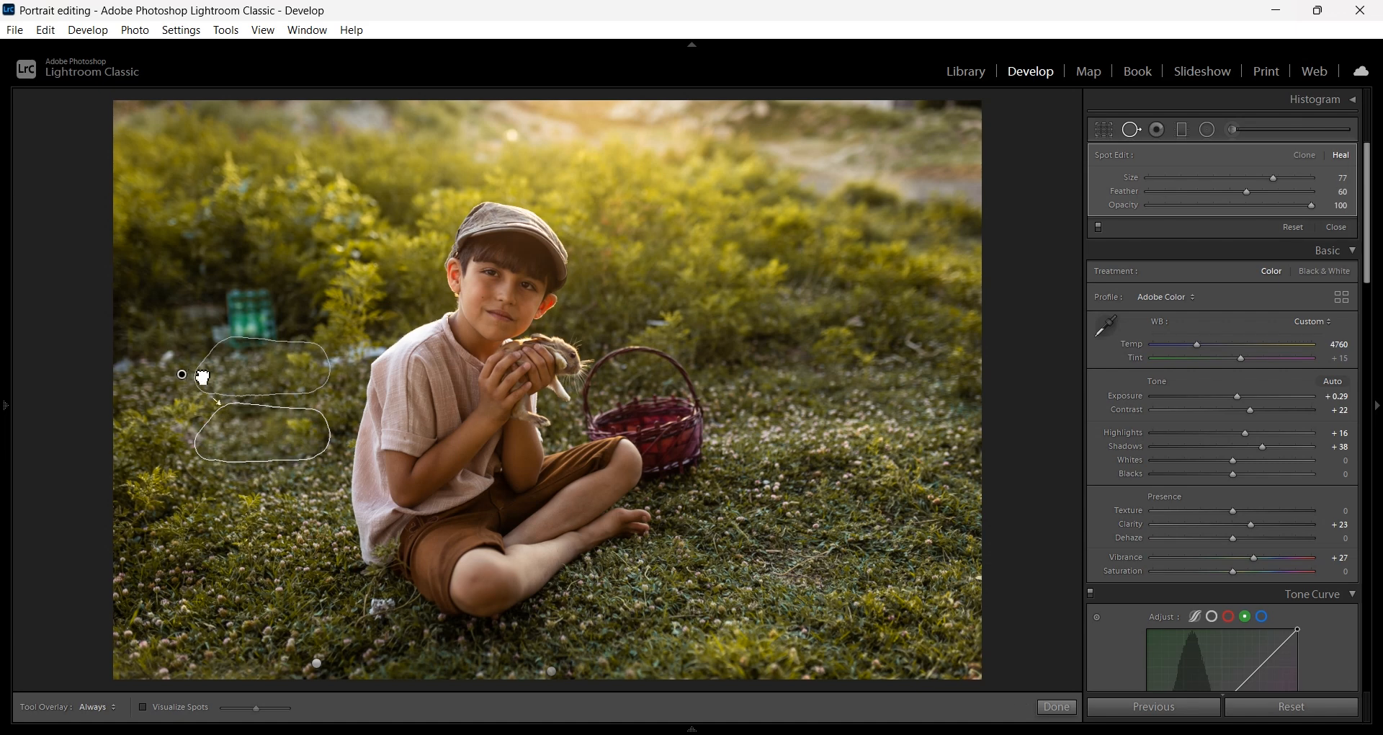
{"action": "mouse_move", "coordinate": [203, 377]}
{"action": "left_mouse_down"}
{"action": "mouse_move", "coordinate": [180, 399]}
{"action": "mouse_move", "coordinate": [227, 380]}
{"action": "mouse_move", "coordinate": [300, 381]}
{"action": "left_mouse_up"}
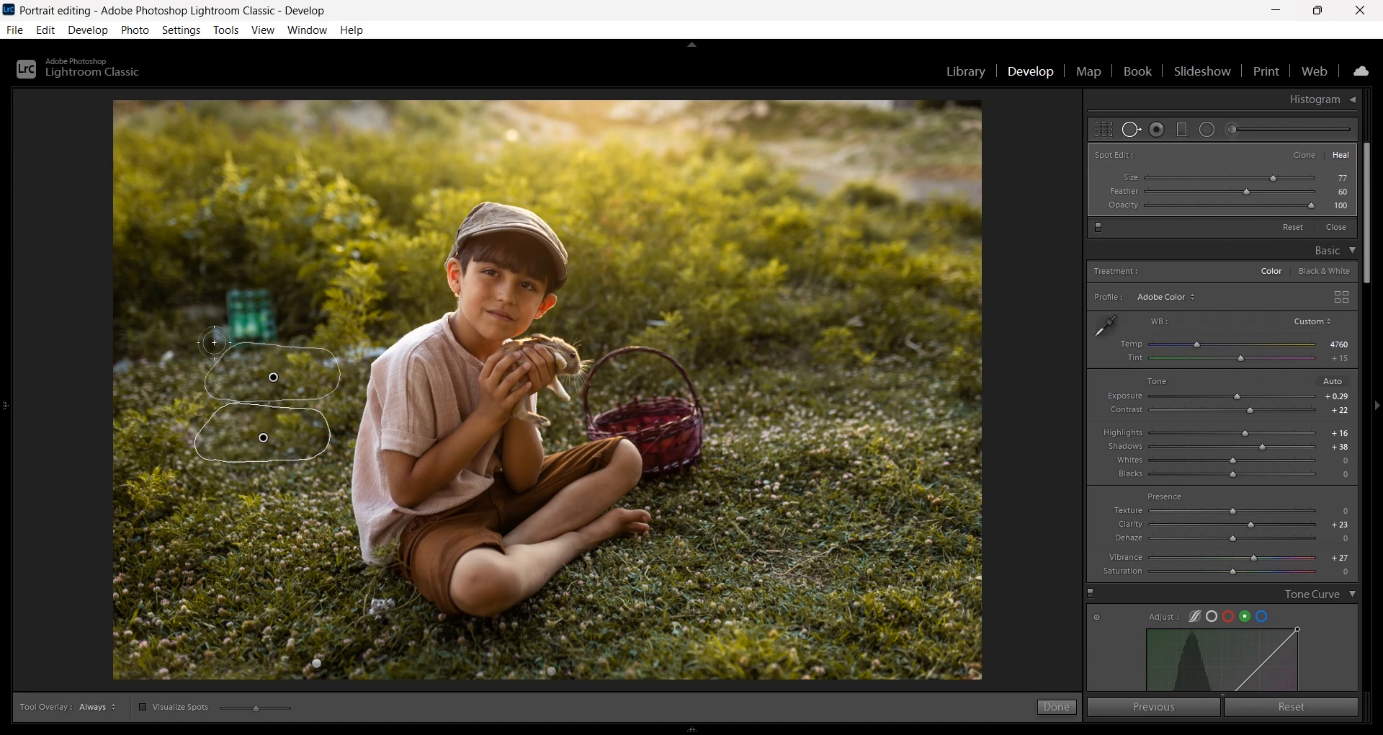
{"action": "mouse_move", "coordinate": [215, 339]}
{"action": "left_mouse_down"}
{"action": "mouse_move", "coordinate": [273, 339]}
{"action": "mouse_move", "coordinate": [272, 309]}
{"action": "mouse_move", "coordinate": [254, 299]}
{"action": "mouse_move", "coordinate": [240, 317]}
{"action": "mouse_move", "coordinate": [256, 324]}
{"action": "mouse_move", "coordinate": [229, 335]}
{"action": "mouse_move", "coordinate": [232, 308]}
{"action": "mouse_move", "coordinate": [292, 343]}
{"action": "left_mouse_up"}
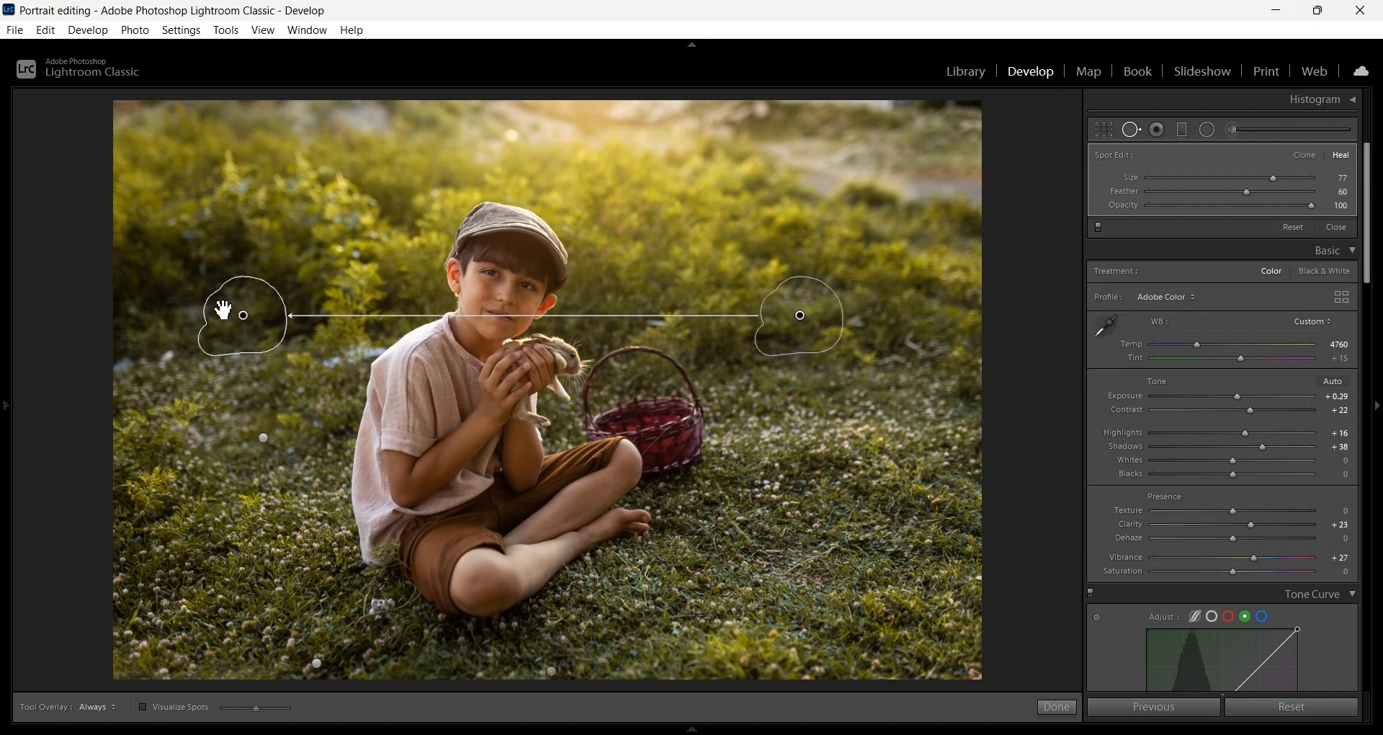
{"action": "left_click", "coordinate": [1134, 132]}
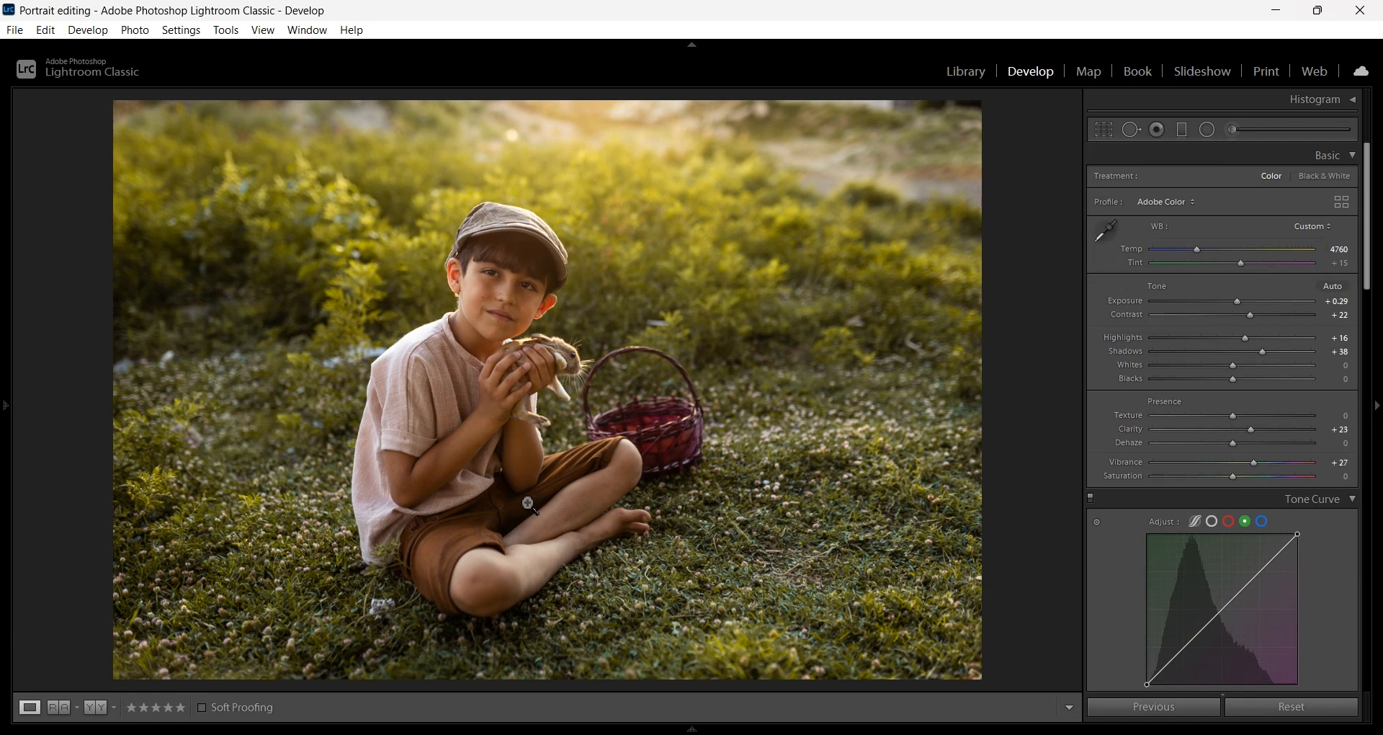
- Compare the edited portrait with its unedited version
{"action": "key", "text": "backslash"}
{"action": "key", "text": "backslash"}
{"action": "key", "text": "backslash"}
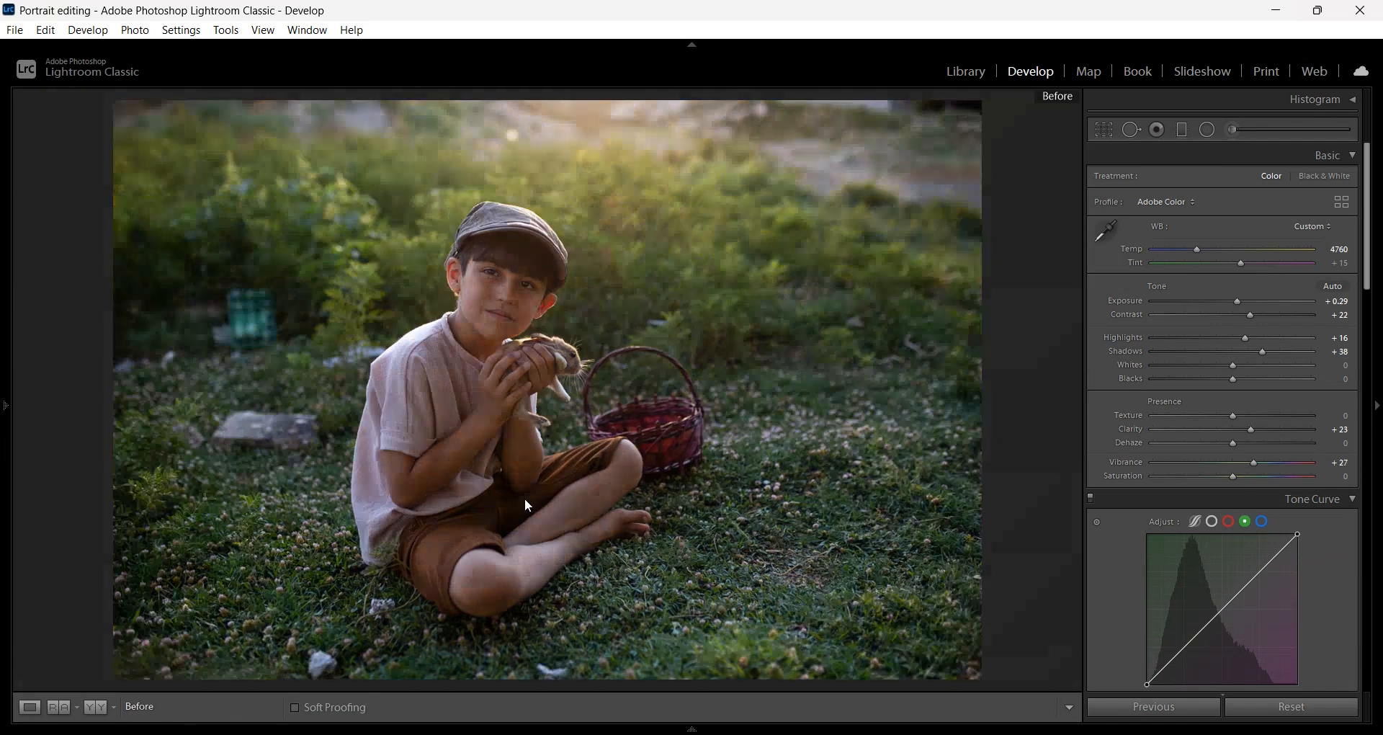
{"action": "key", "text": "backslash"}
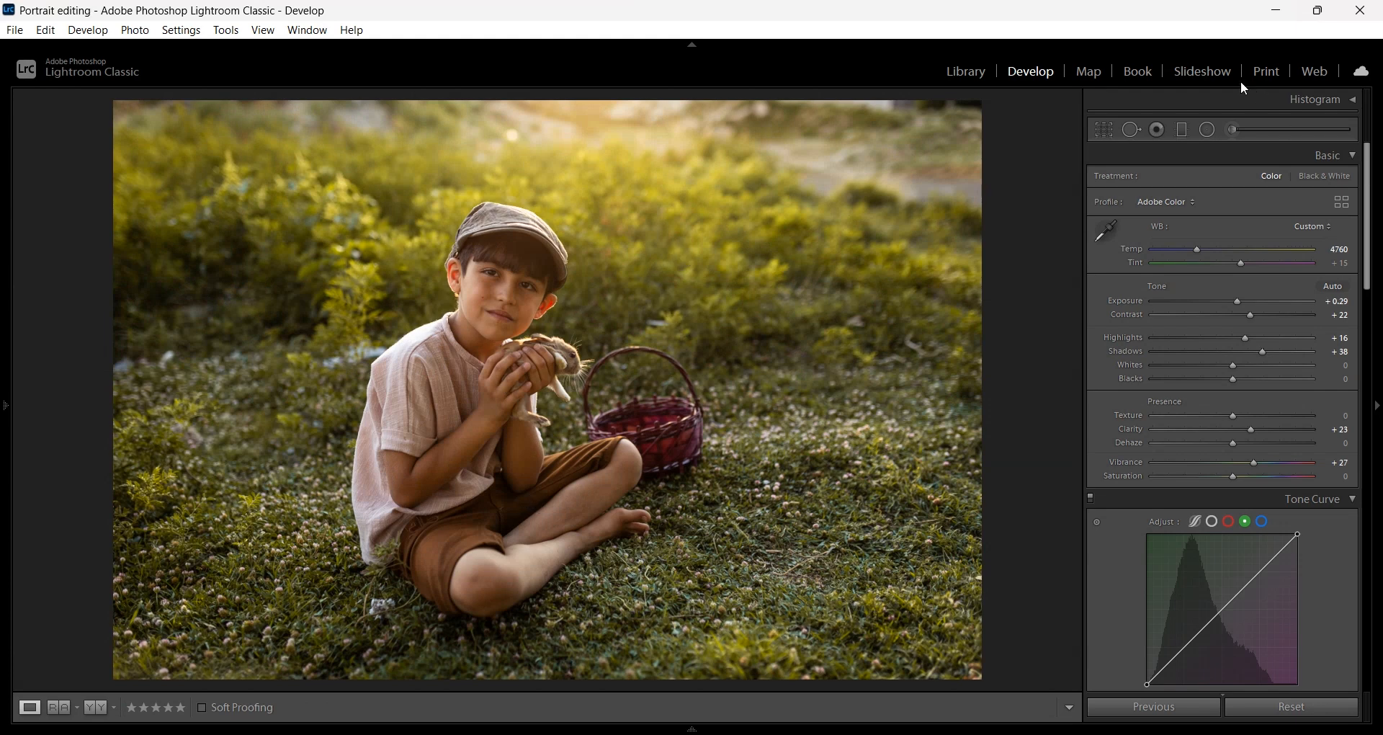
- Heal the distracting spots at the photo's left edge and above the basket, undoing the stray extra spot
{"action": "left_click", "coordinate": [1136, 133]}
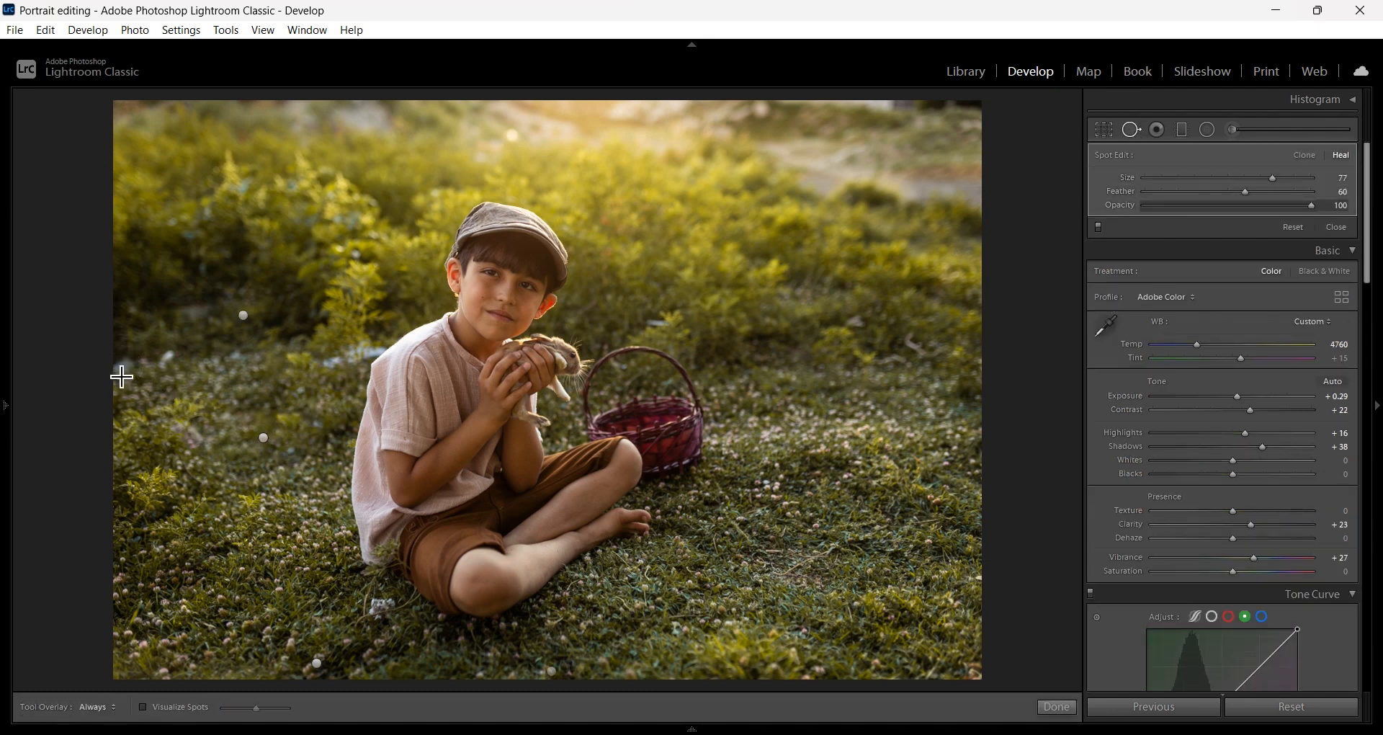
{"action": "left_click_drag", "start_coordinate": [122, 376], "coordinate": [122, 382]}
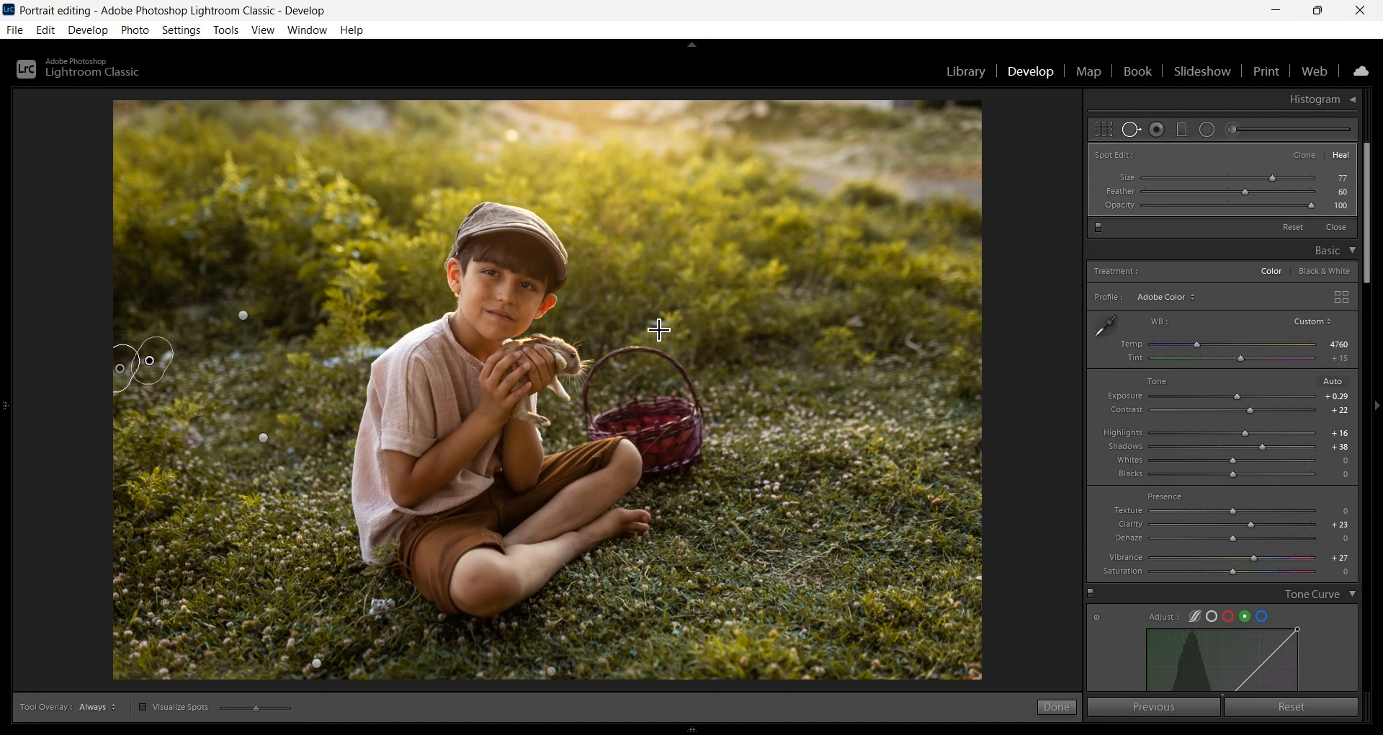
{"action": "left_click_drag", "start_coordinate": [653, 324], "coordinate": [680, 323]}
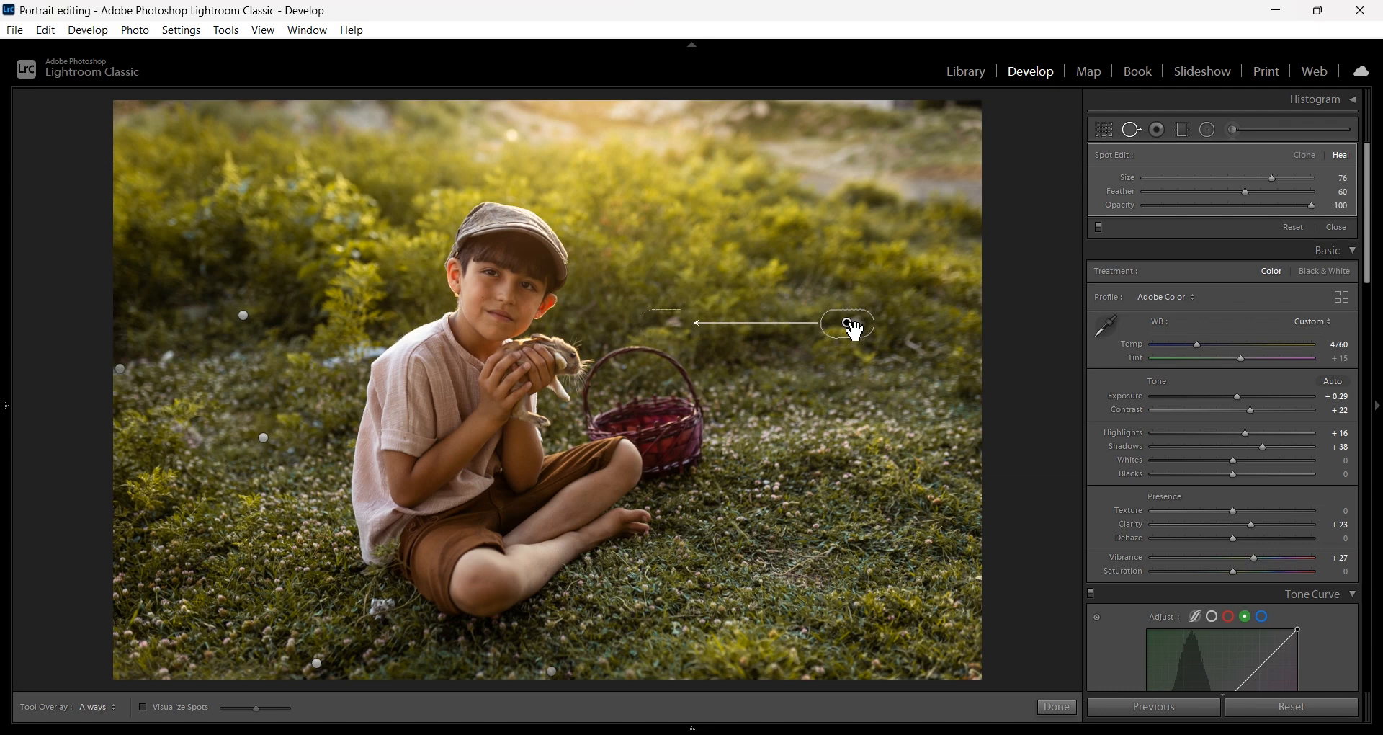
{"action": "left_click_drag", "start_coordinate": [856, 323], "coordinate": [804, 328]}
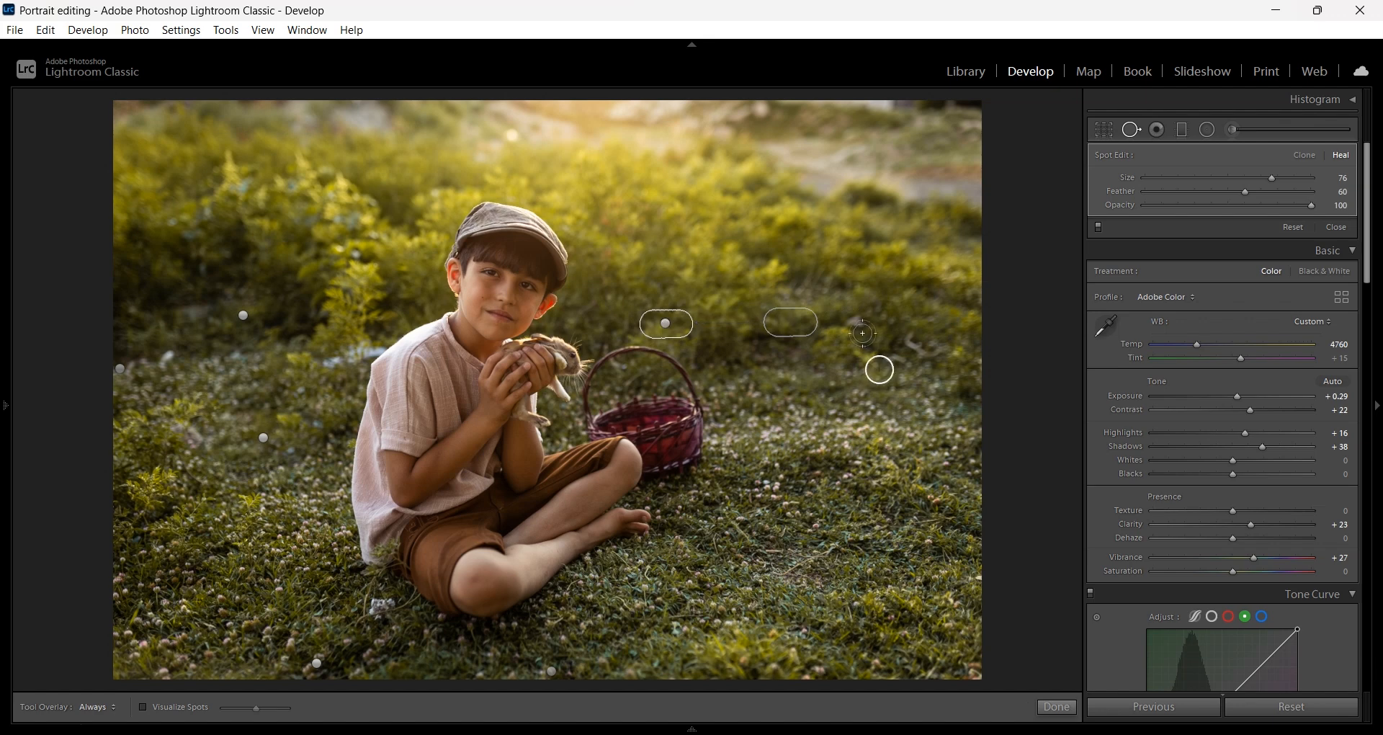
{"action": "key", "text": "ctrl+z"}
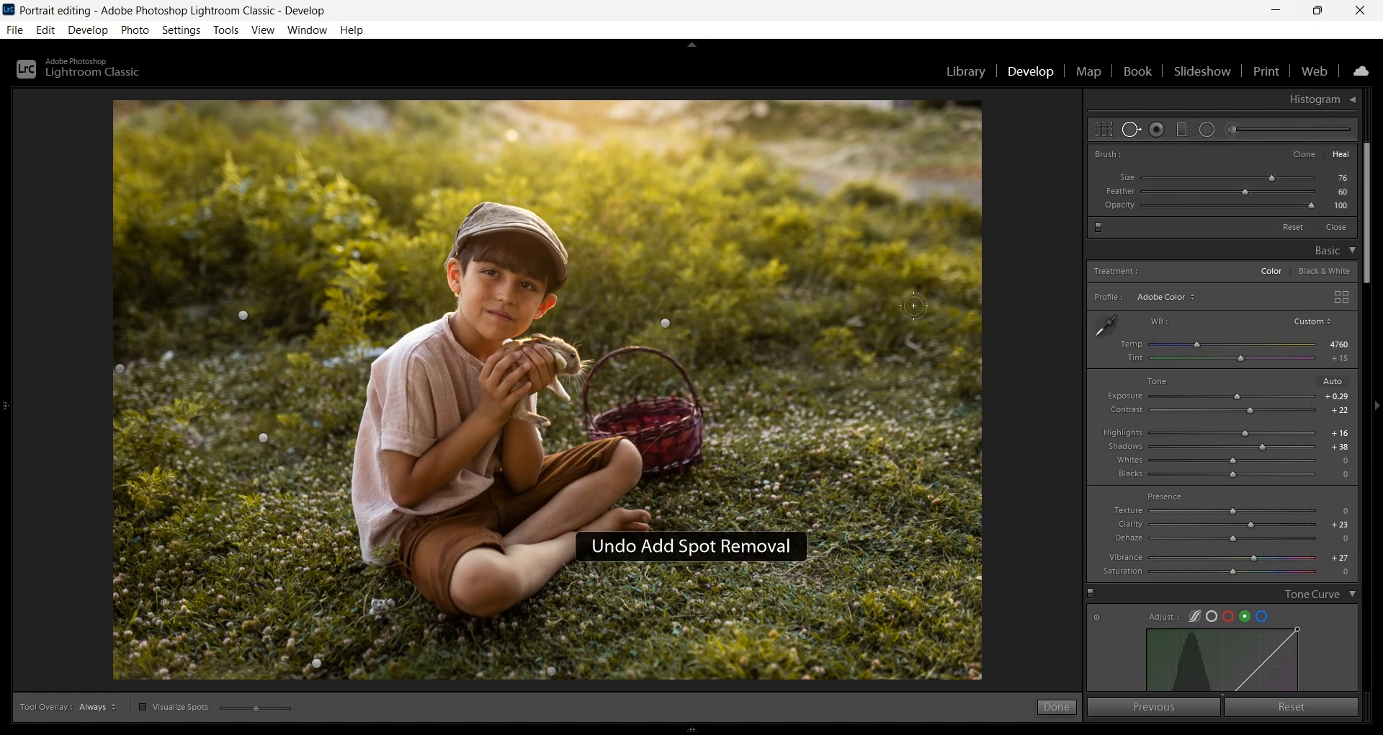
{"action": "left_click", "coordinate": [1131, 129]}
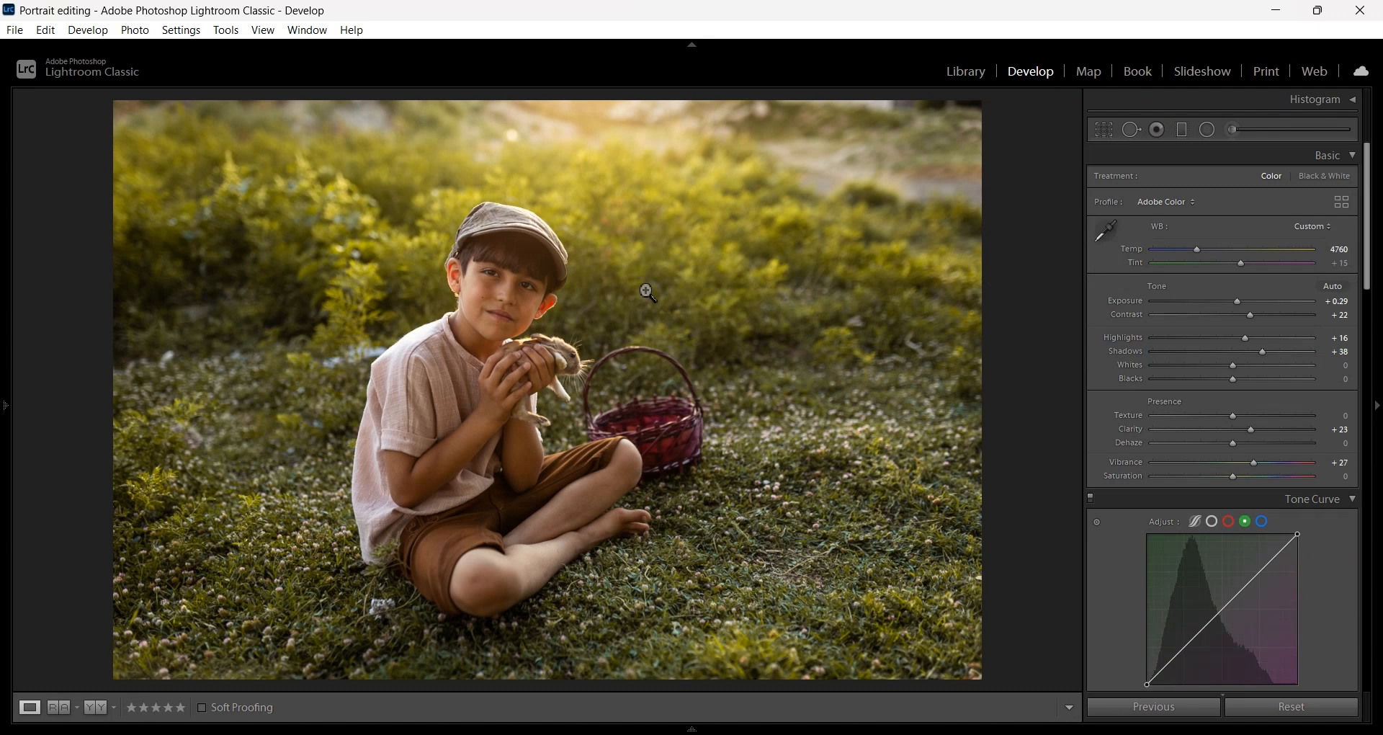
- Compare the healed photo with the before view
{"action": "key", "text": "backslash"}
{"action": "key", "text": "backslash"}
{"action": "key", "text": "backslash"}
{"action": "key", "text": "backslash"}
- Brush a size 7 Dodge (Lighten) mask over the boy's face, arms and legs, with exposure about 0.50 and contrast 36
{"action": "left_click", "coordinate": [1230, 132]}
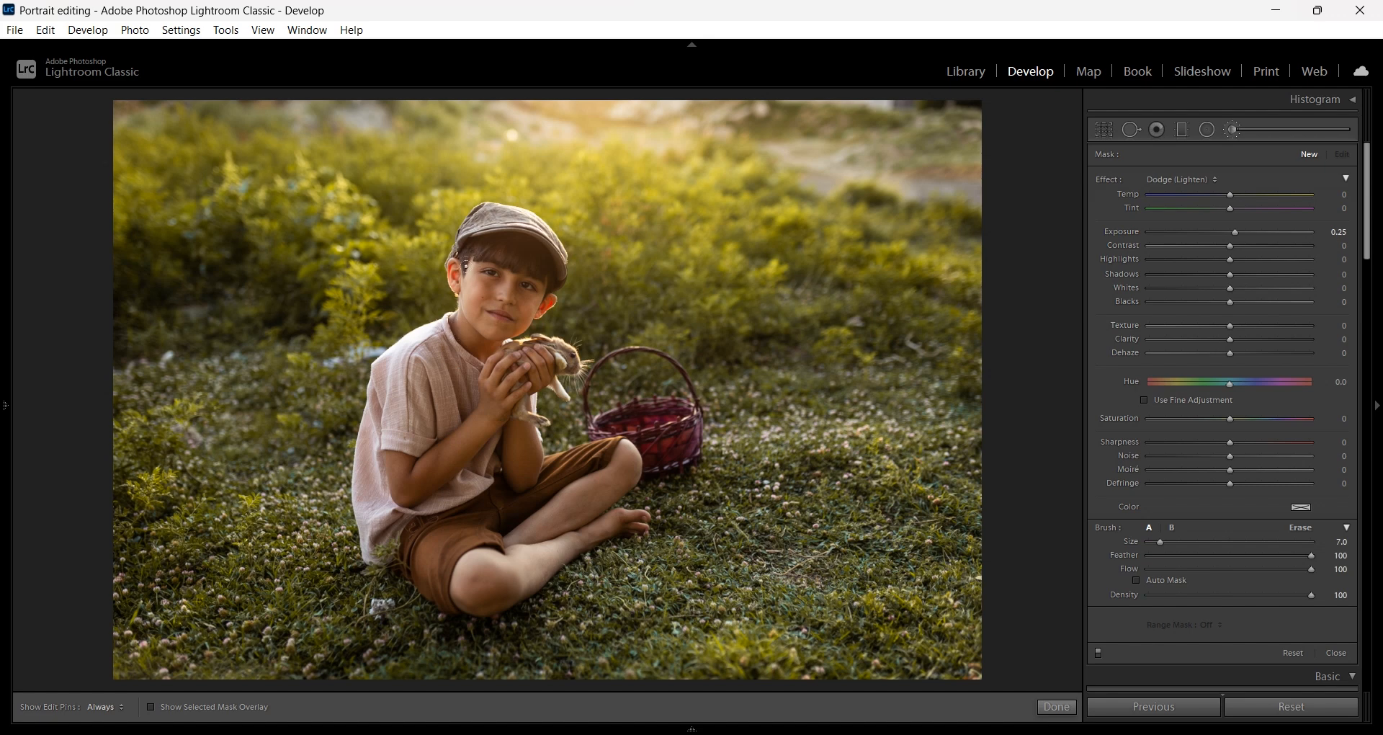
{"action": "key", "text": "h"}
{"action": "left_click_drag", "start_coordinate": [480, 292], "coordinate": [488, 257]}
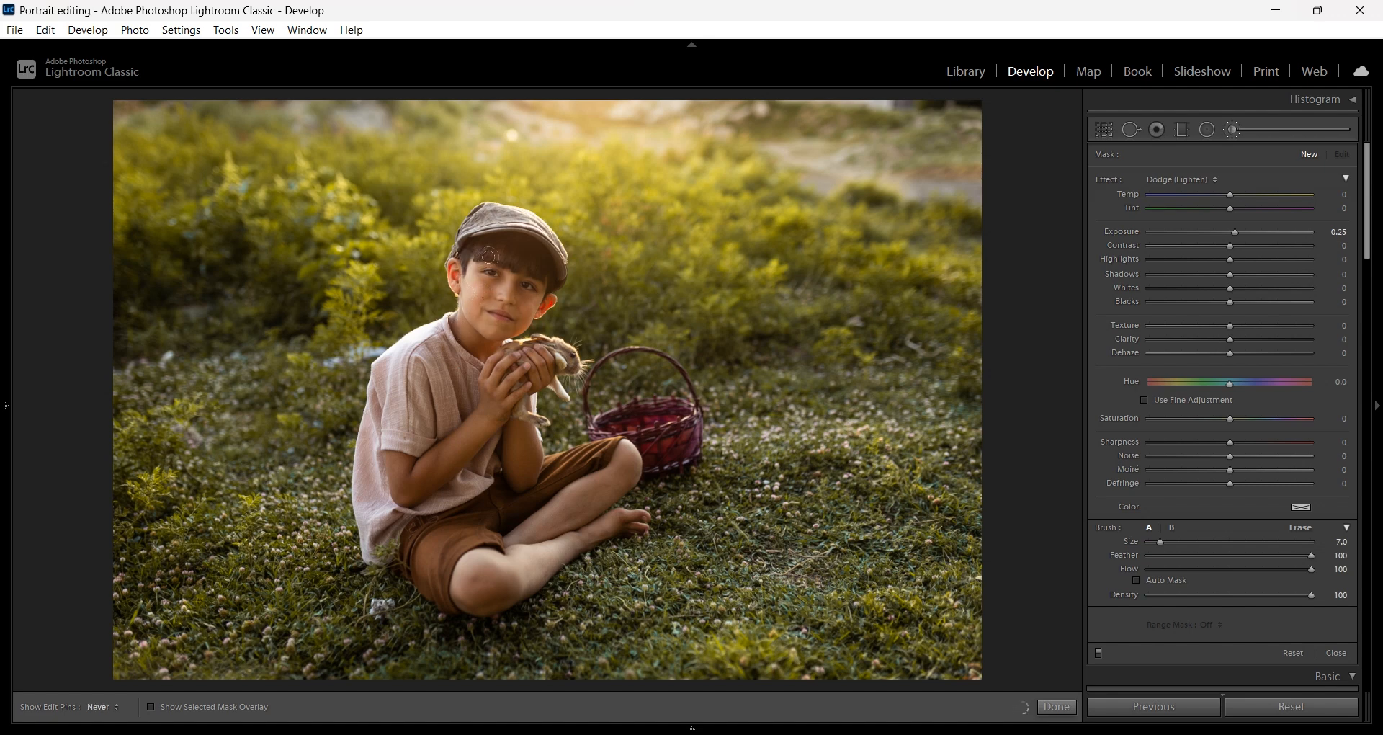
{"action": "mouse_move", "coordinate": [477, 310]}
{"action": "left_mouse_down"}
{"action": "mouse_move", "coordinate": [508, 261]}
{"action": "mouse_move", "coordinate": [496, 294]}
{"action": "mouse_move", "coordinate": [482, 262]}
{"action": "mouse_move", "coordinate": [505, 248]}
{"action": "mouse_move", "coordinate": [465, 288]}
{"action": "mouse_move", "coordinate": [473, 333]}
{"action": "mouse_move", "coordinate": [540, 354]}
{"action": "mouse_move", "coordinate": [490, 377]}
{"action": "mouse_move", "coordinate": [398, 477]}
{"action": "mouse_move", "coordinate": [510, 438]}
{"action": "left_mouse_up"}
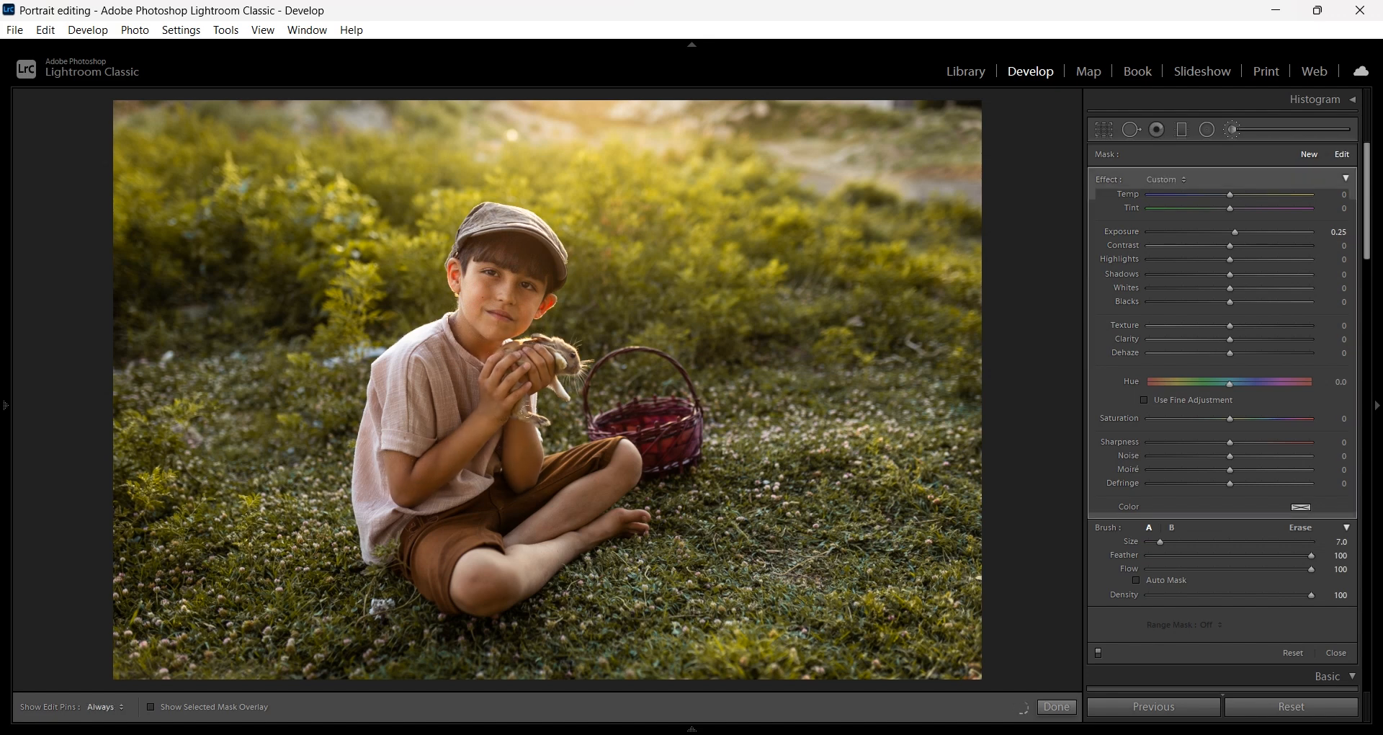
{"action": "mouse_move", "coordinate": [599, 467]}
{"action": "left_mouse_down"}
{"action": "mouse_move", "coordinate": [439, 562]}
{"action": "mouse_move", "coordinate": [493, 549]}
{"action": "left_mouse_up"}
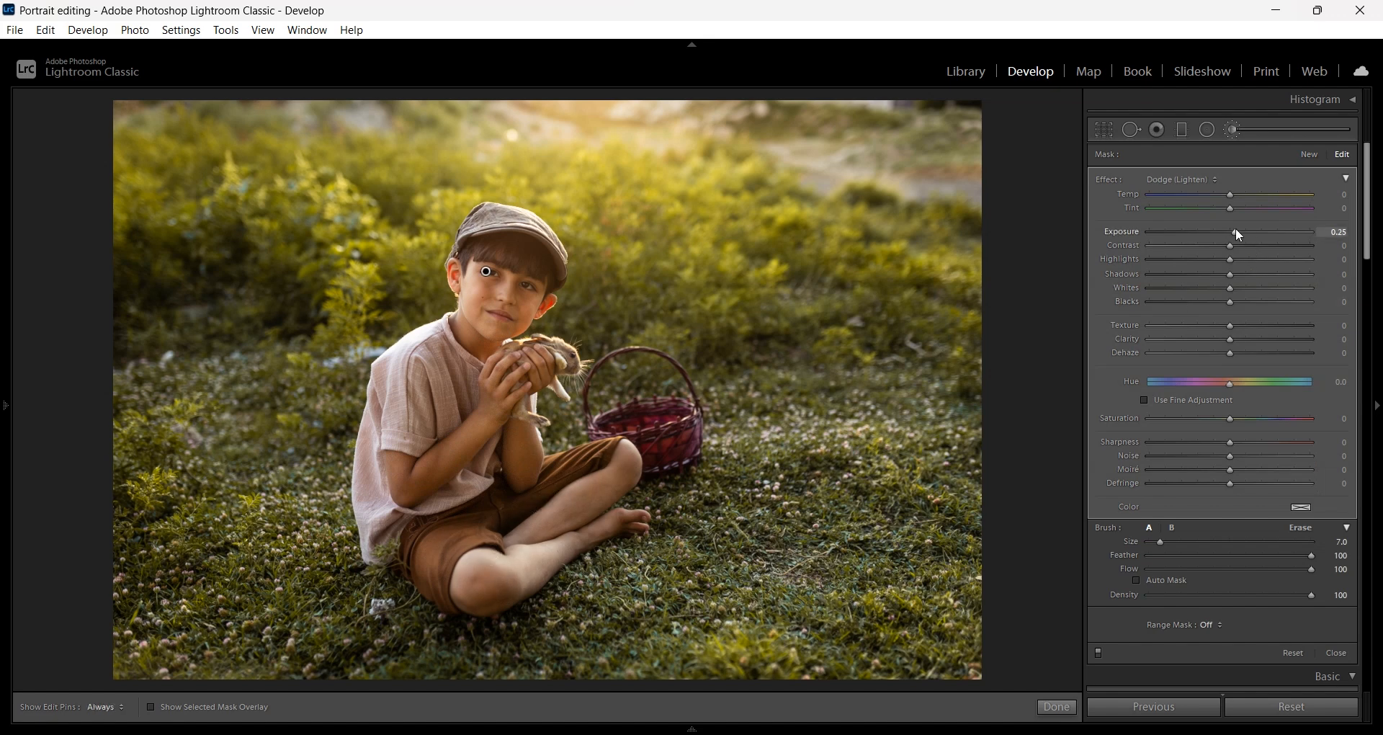
{"action": "mouse_move", "coordinate": [1236, 229]}
{"action": "left_mouse_down"}
{"action": "mouse_move", "coordinate": [1260, 246]}
{"action": "mouse_move", "coordinate": [1237, 232]}
{"action": "mouse_move", "coordinate": [1247, 238]}
{"action": "left_mouse_up"}
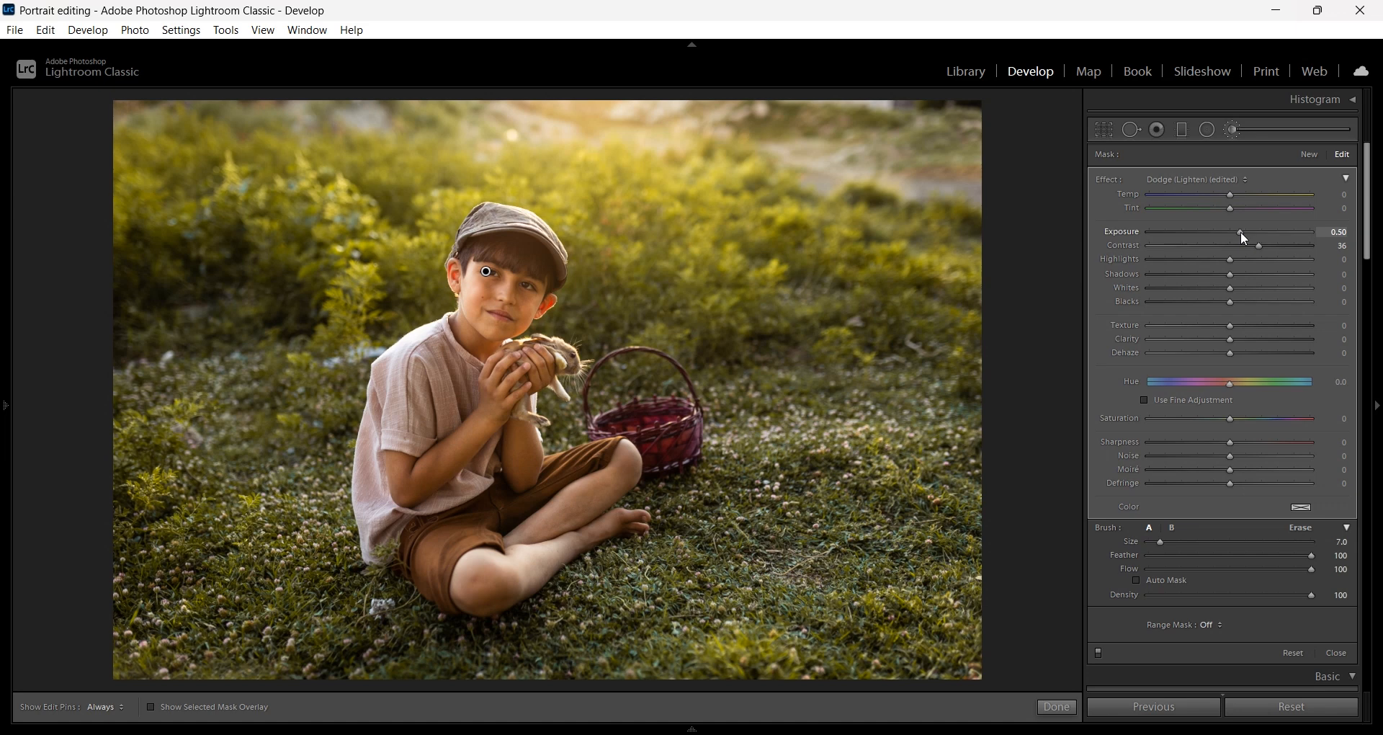
{"action": "mouse_move", "coordinate": [1245, 239]}
{"action": "left_mouse_down"}
{"action": "mouse_move", "coordinate": [1288, 242]}
{"action": "mouse_move", "coordinate": [1242, 239]}
{"action": "left_mouse_up"}
- Compare the brightened skin with the before view and leave the adjustment brush
{"action": "key", "text": "backslash"}
{"action": "key", "text": "backslash"}
{"action": "key", "text": "backslash"}
{"action": "key", "text": "backslash"}
{"action": "left_click", "coordinate": [1235, 130]}
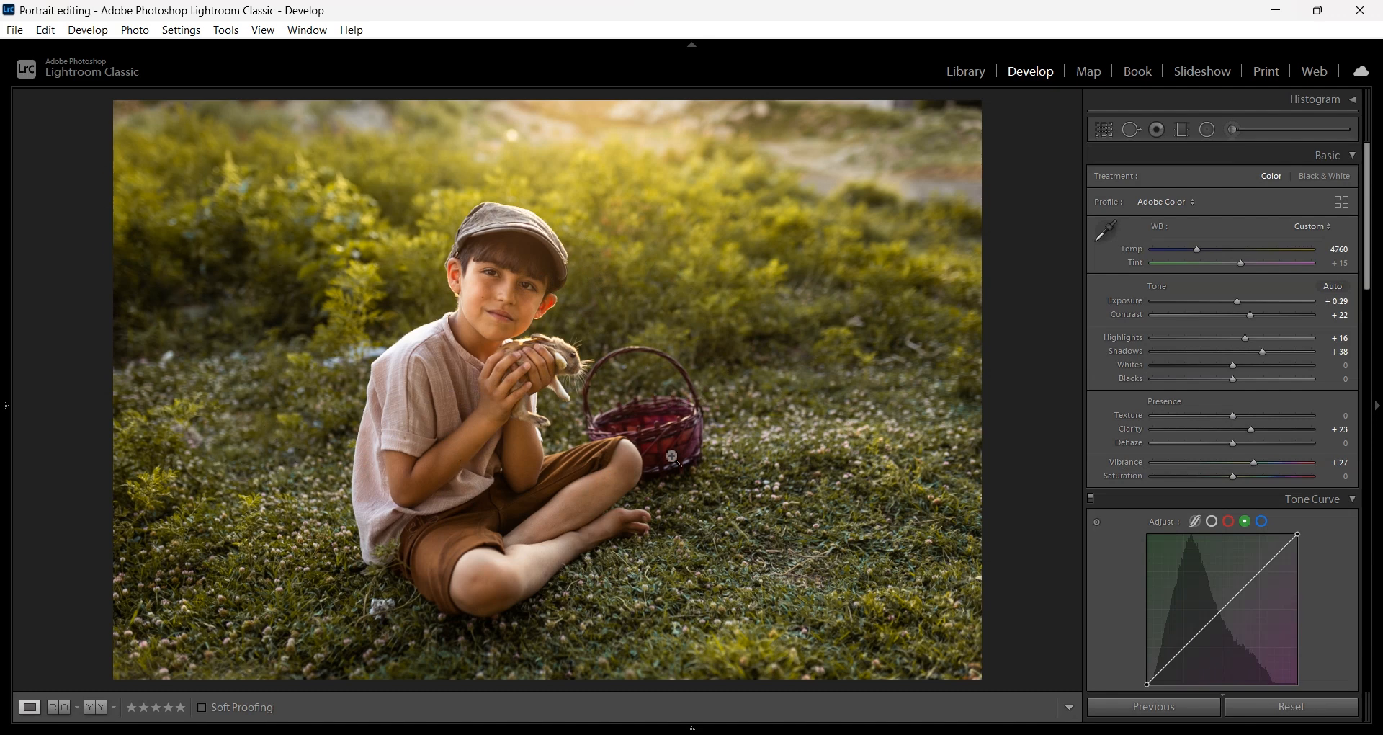
- Brush a size 14 Dodge (Lighten) mask around the boy and the basket, with exposure 0.71 and contrast 16
{"action": "left_click", "coordinate": [1234, 130]}
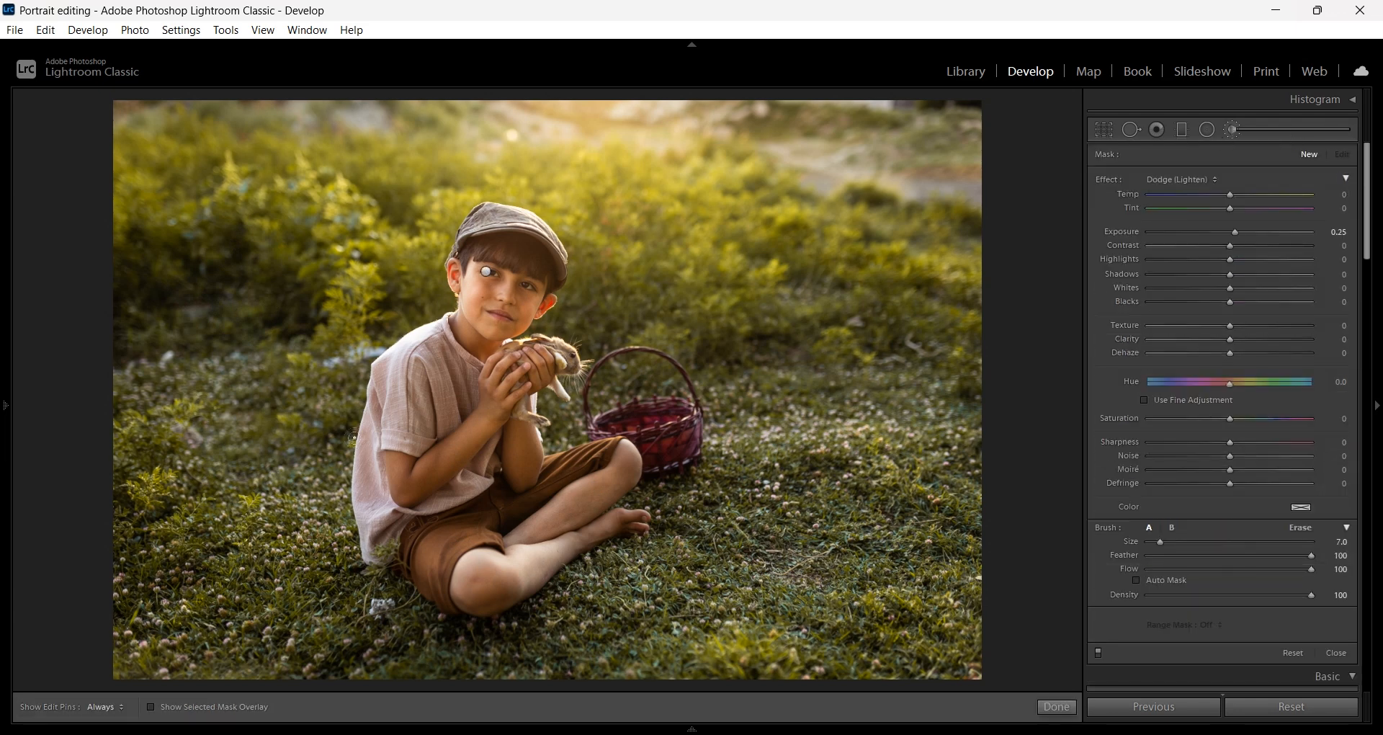
{"action": "scroll", "coordinate": [336, 425], "scroll_direction": "up", "scroll_amount": 3}
{"action": "mouse_move", "coordinate": [353, 340]}
{"action": "left_mouse_down"}
{"action": "mouse_move", "coordinate": [319, 409]}
{"action": "mouse_move", "coordinate": [331, 544]}
{"action": "mouse_move", "coordinate": [430, 633]}
{"action": "mouse_move", "coordinate": [676, 413]}
{"action": "left_mouse_up"}
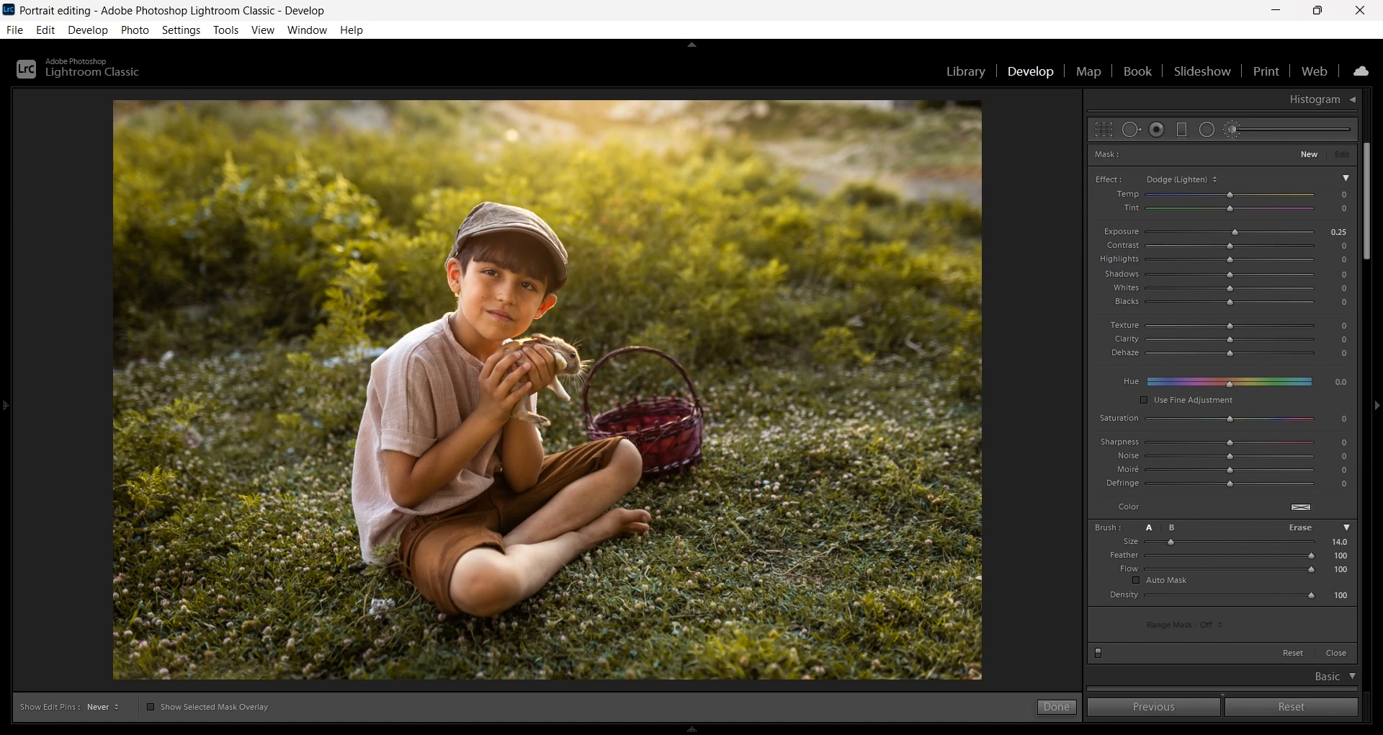
{"action": "mouse_move", "coordinate": [679, 350]}
{"action": "left_mouse_down"}
{"action": "mouse_move", "coordinate": [364, 526]}
{"action": "mouse_move", "coordinate": [389, 357]}
{"action": "mouse_move", "coordinate": [462, 234]}
{"action": "mouse_move", "coordinate": [662, 353]}
{"action": "left_mouse_up"}
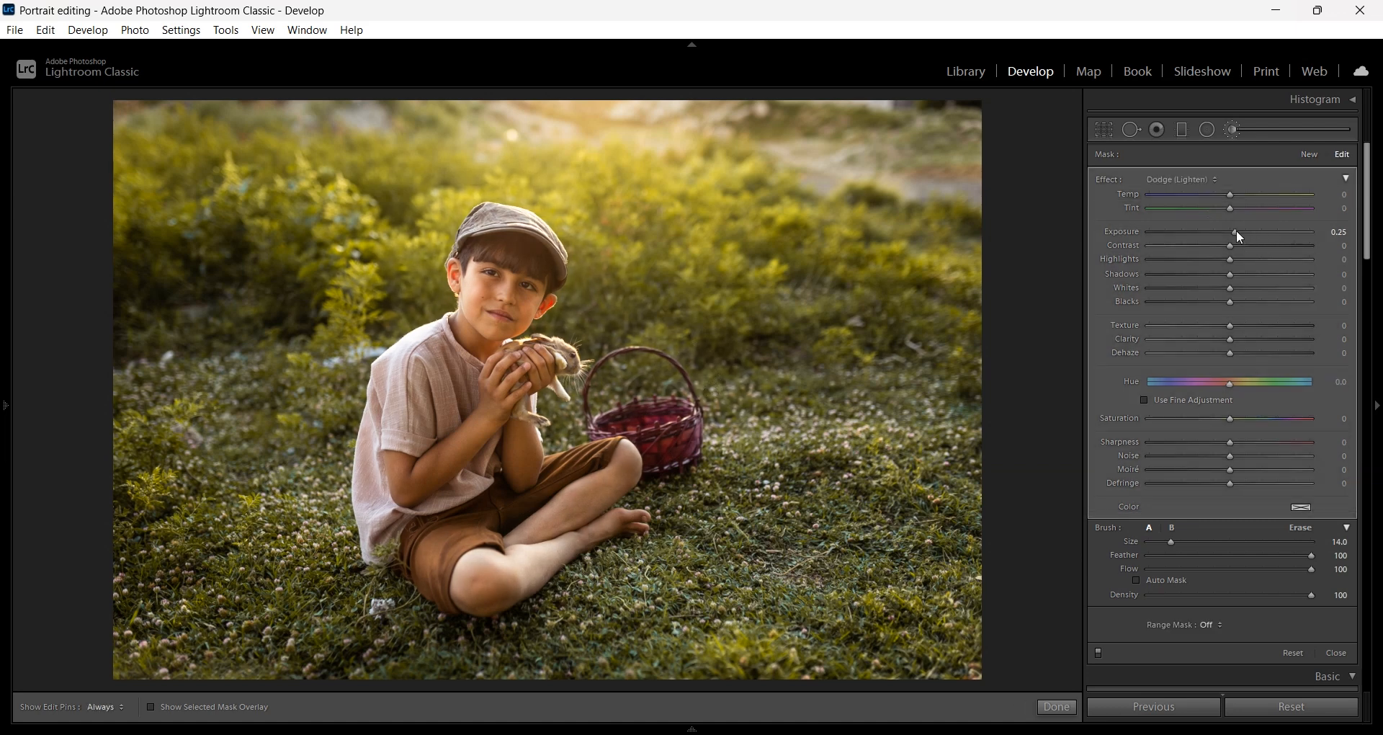
{"action": "mouse_move", "coordinate": [1237, 231]}
{"action": "left_mouse_down"}
{"action": "mouse_move", "coordinate": [1267, 249]}
{"action": "mouse_move", "coordinate": [1243, 246]}
{"action": "mouse_move", "coordinate": [1242, 232]}
{"action": "left_mouse_up"}
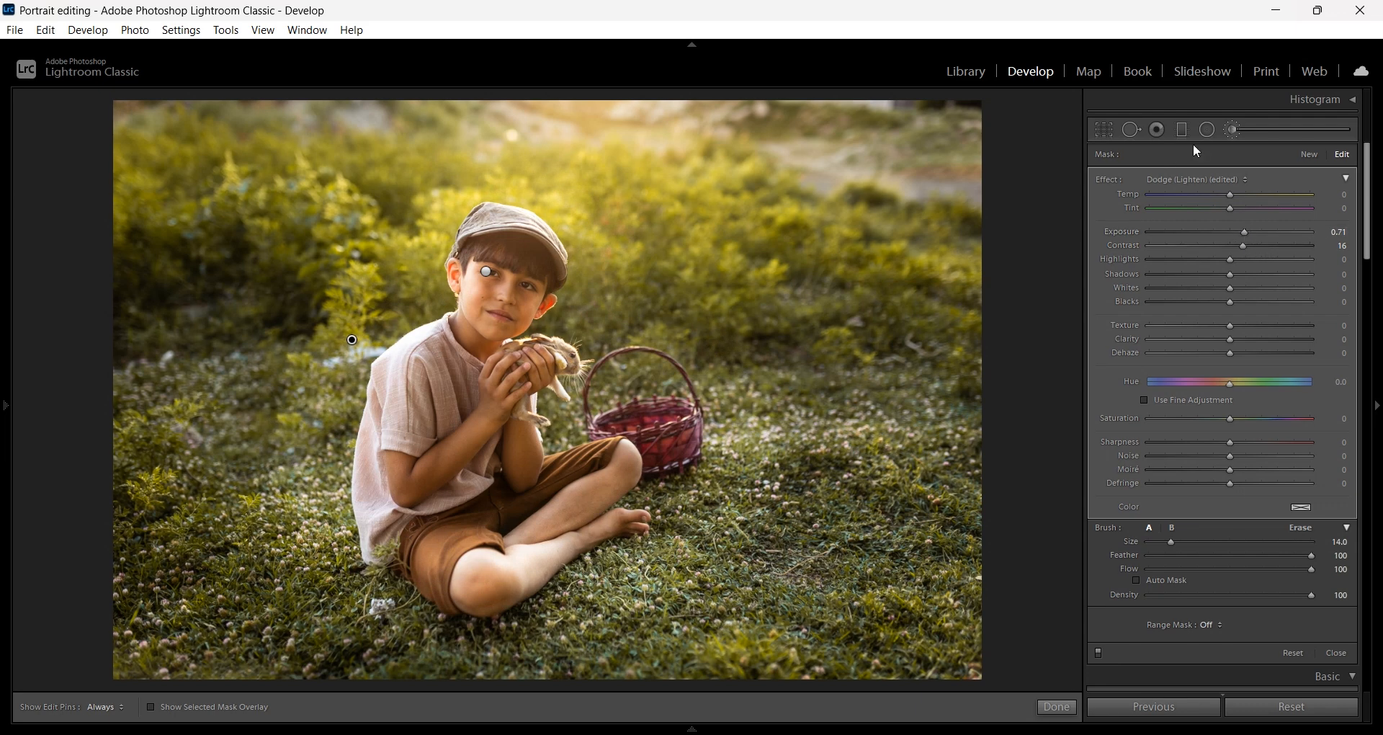
{"action": "left_click", "coordinate": [1226, 132]}
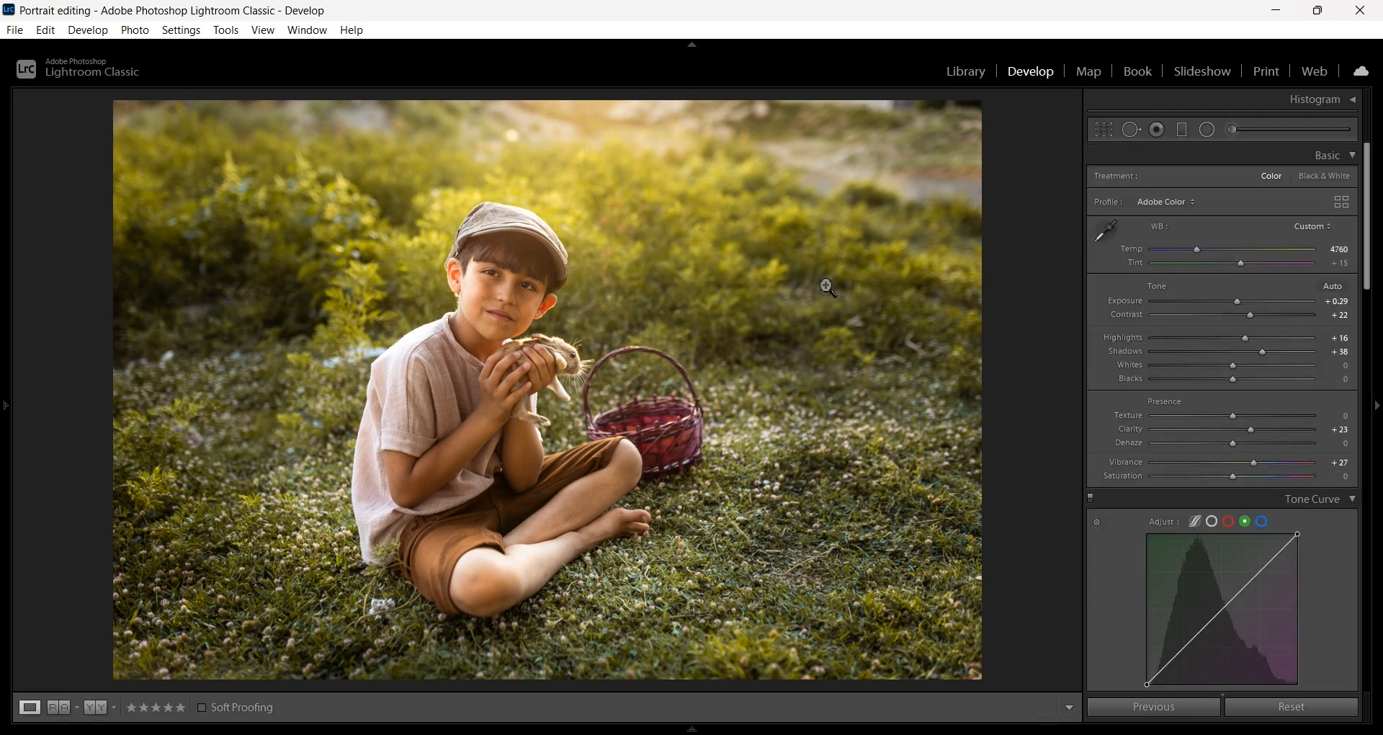
{"action": "key", "text": "backslash"}
{"action": "key", "text": "backslash"}
- Brush another size 14 Dodge (Lighten) mask with exposure 0.25 over the grass in front of the boy, left of his legs
{"action": "left_click", "coordinate": [1236, 128]}
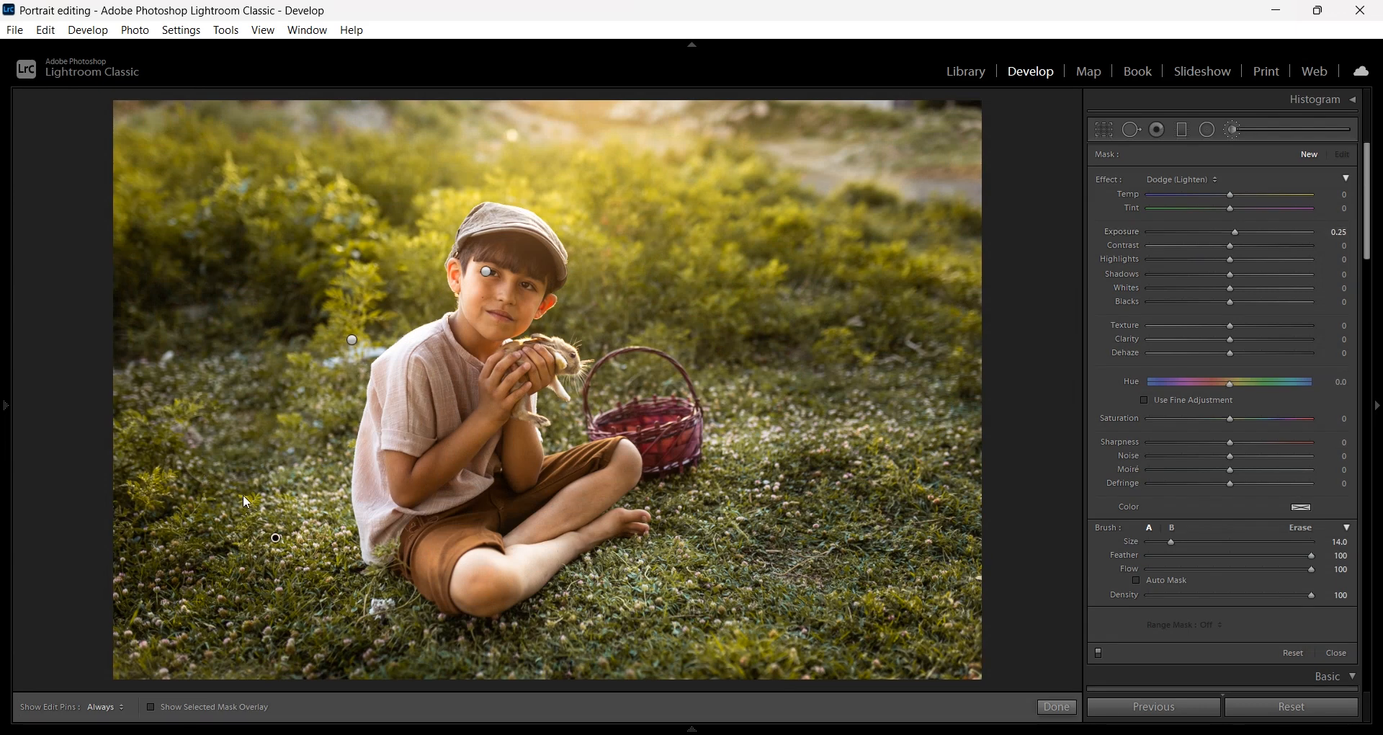
{"action": "key", "text": "h"}
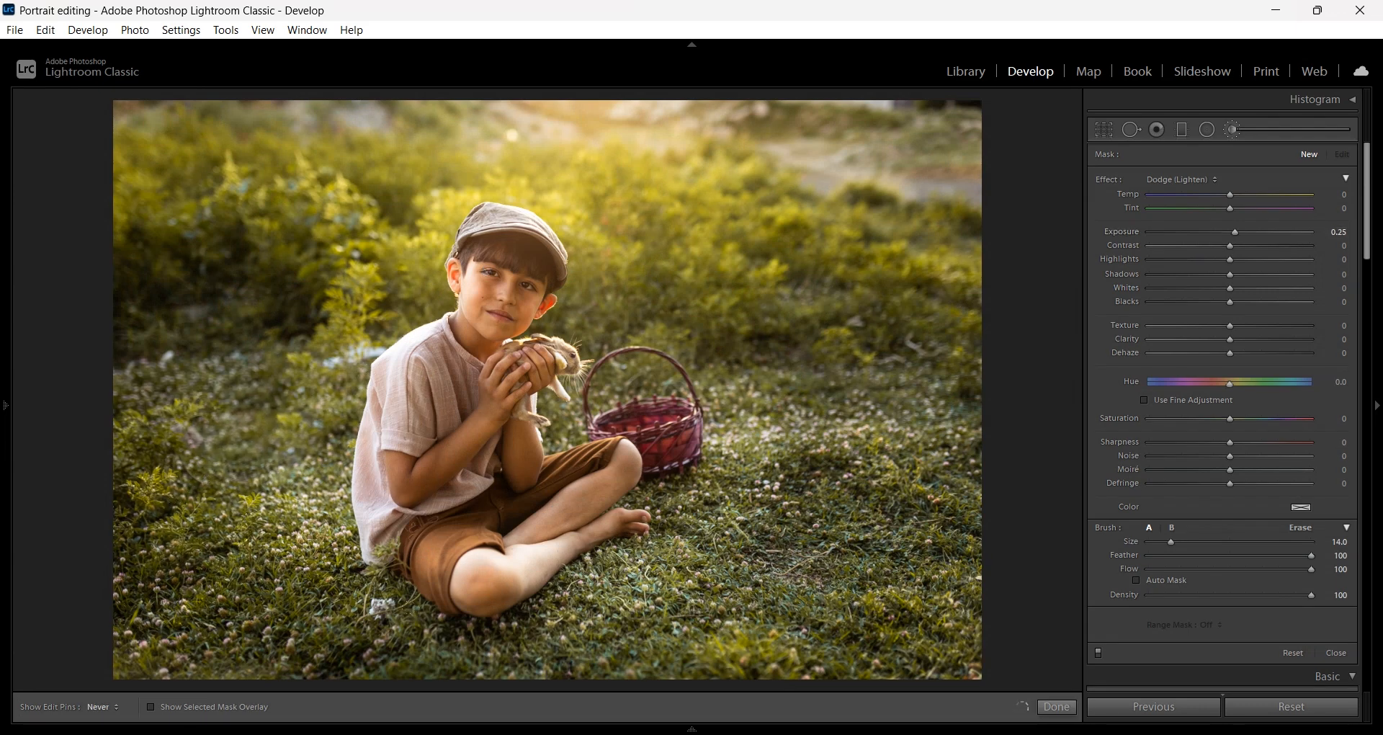
{"action": "left_click_drag", "start_coordinate": [275, 537], "coordinate": [403, 616]}
{"action": "key", "text": "h"}
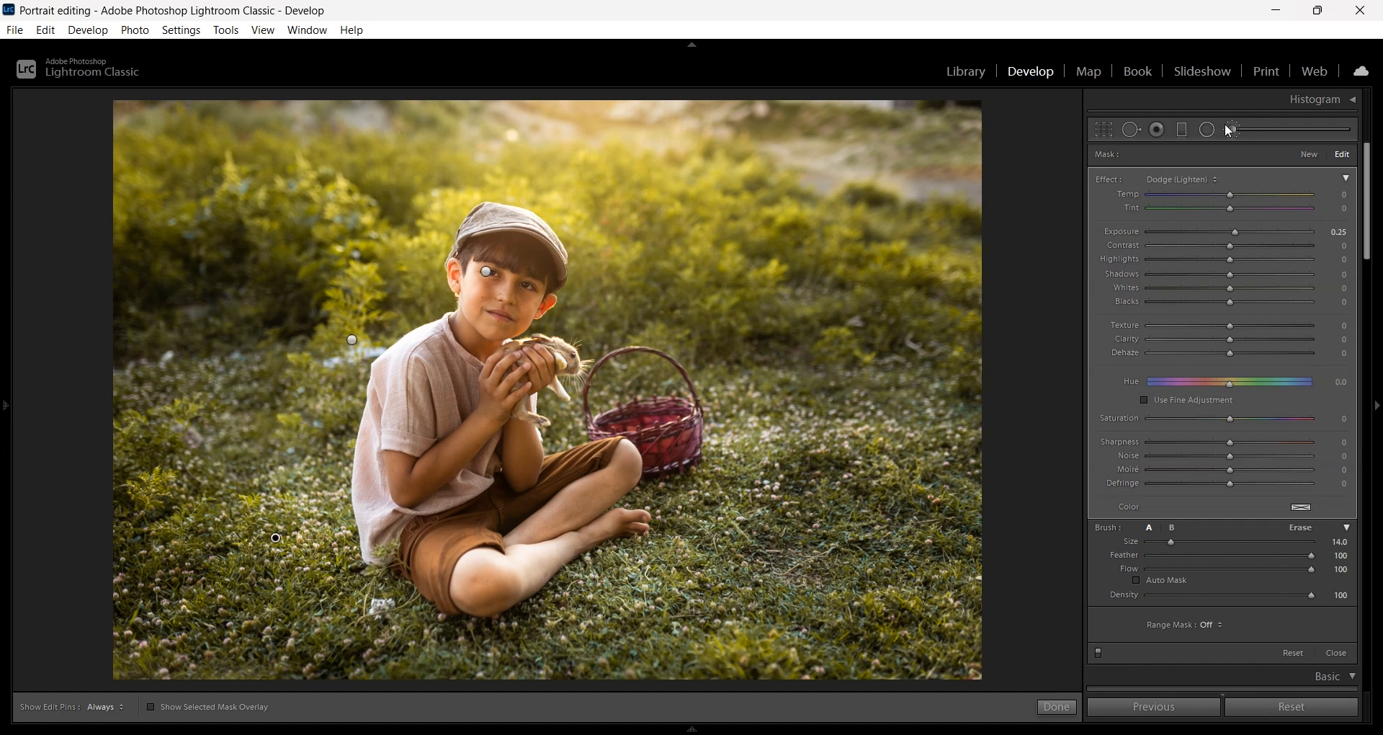
- Brush a new size 14 Dodge (Lighten) mask over the bushes and grass at the photo's left side, with exposure −0.50
{"action": "left_click", "coordinate": [1309, 154]}
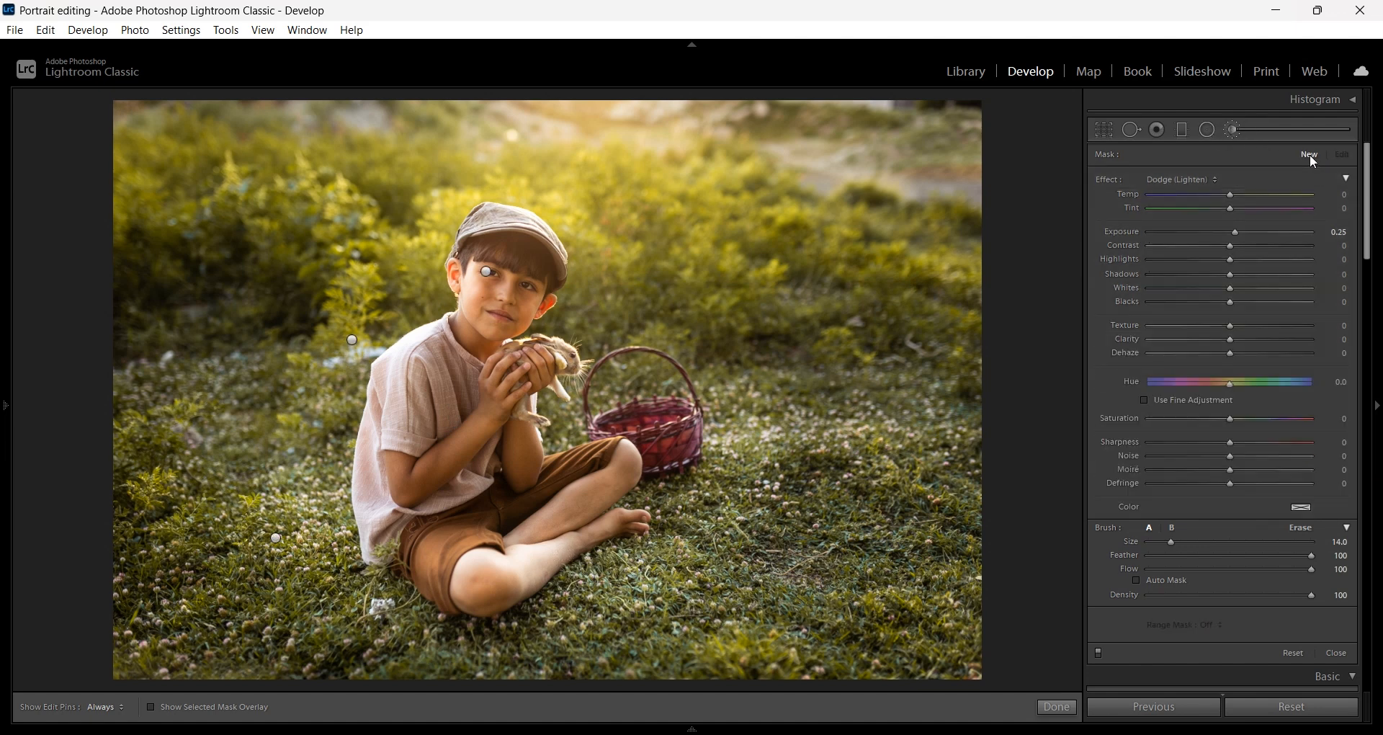
{"action": "left_click_drag", "start_coordinate": [173, 429], "coordinate": [277, 441]}
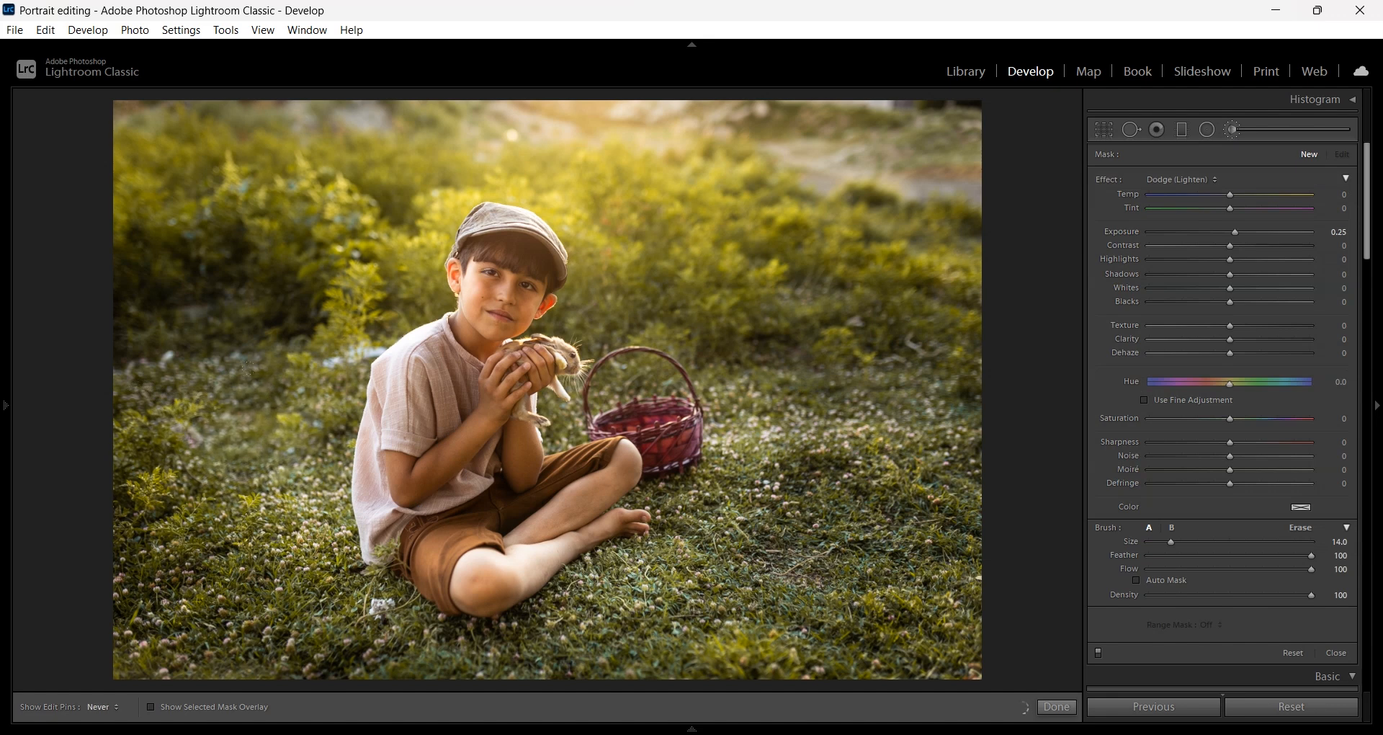
{"action": "left_click_drag", "start_coordinate": [1235, 232], "coordinate": [1216, 231]}
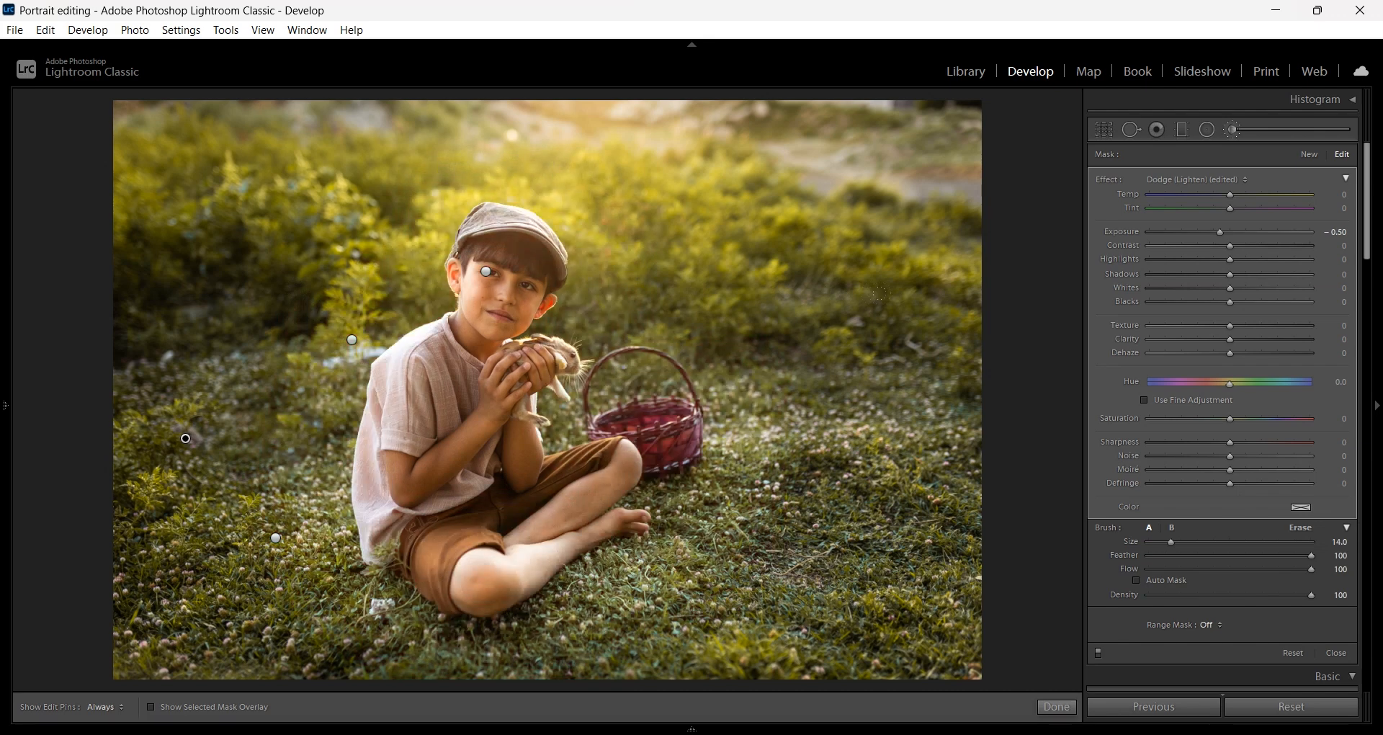
- Check the face mask's settings and compare the whole edit with the before view, closing the adjustment brush at the end
{"action": "left_click", "coordinate": [487, 273]}
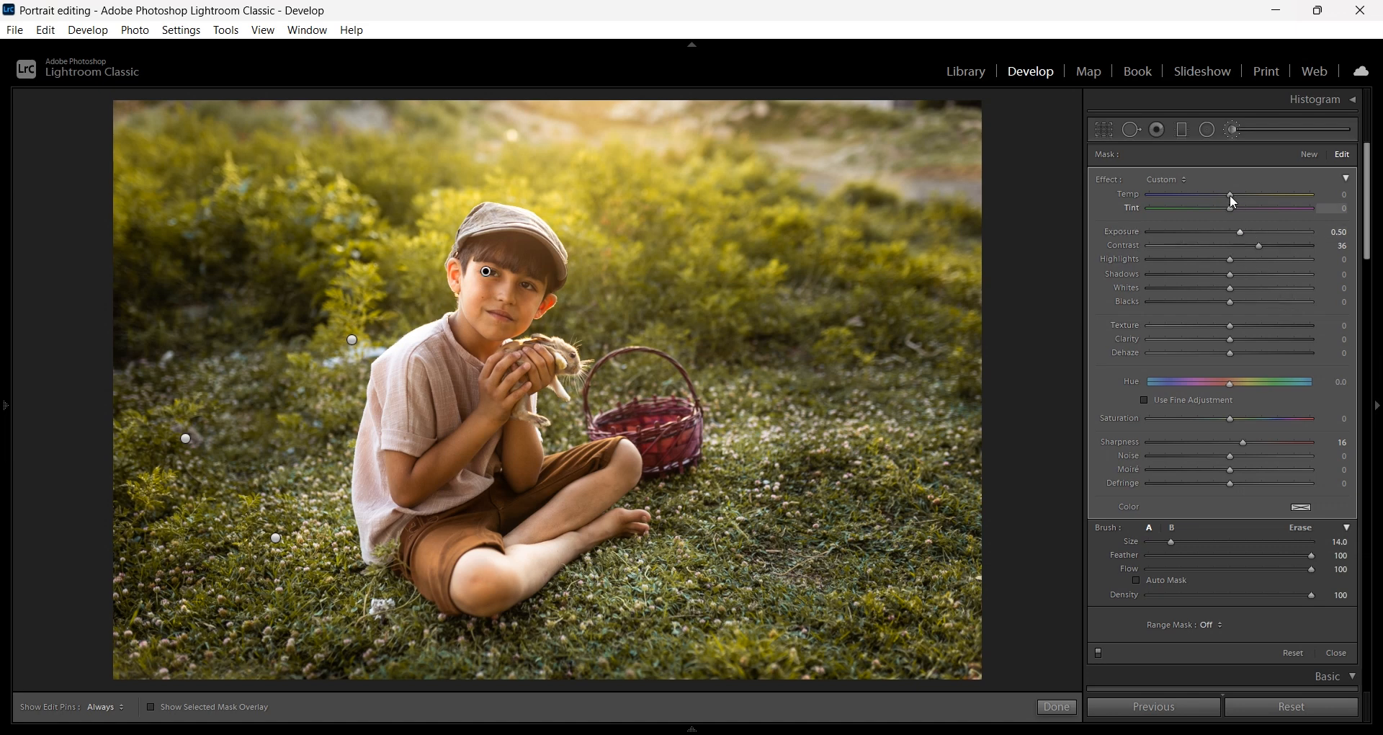
{"action": "left_click", "coordinate": [185, 438]}
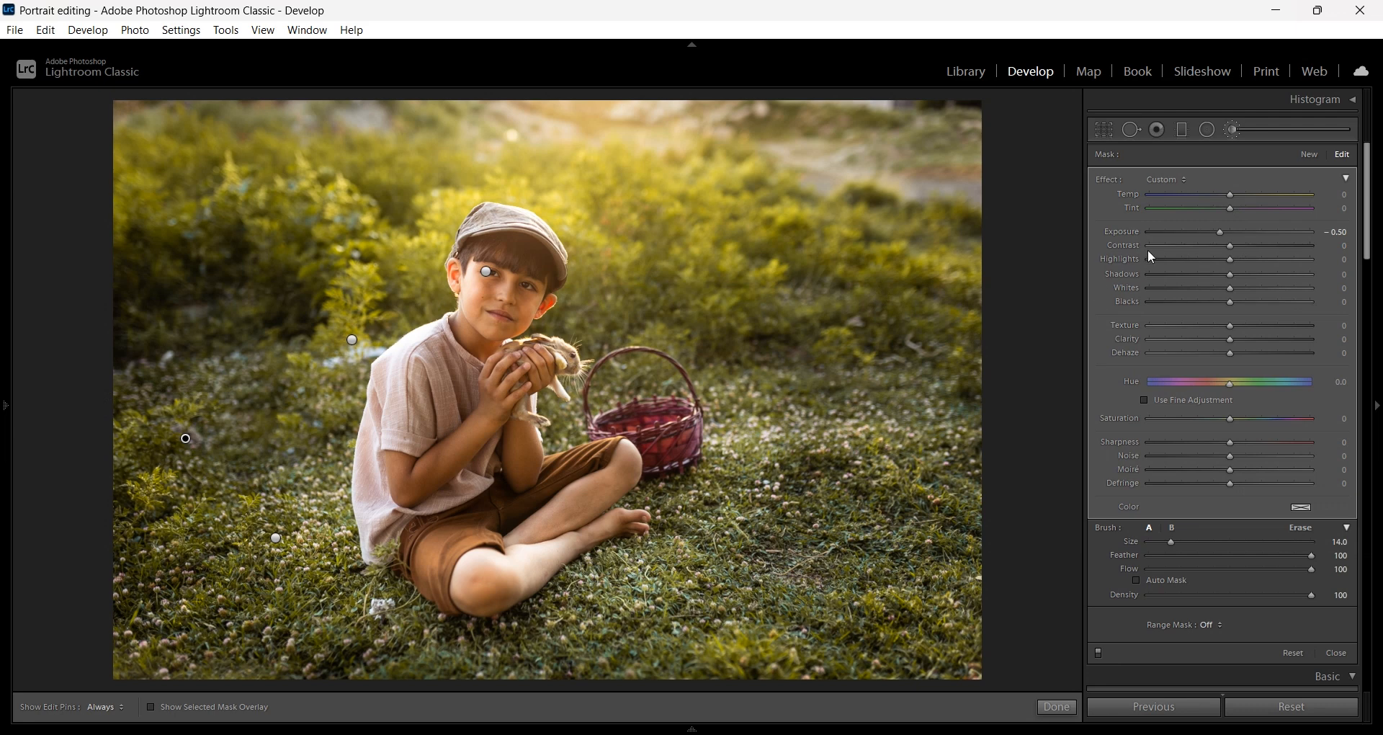
{"action": "key", "text": "backslash"}
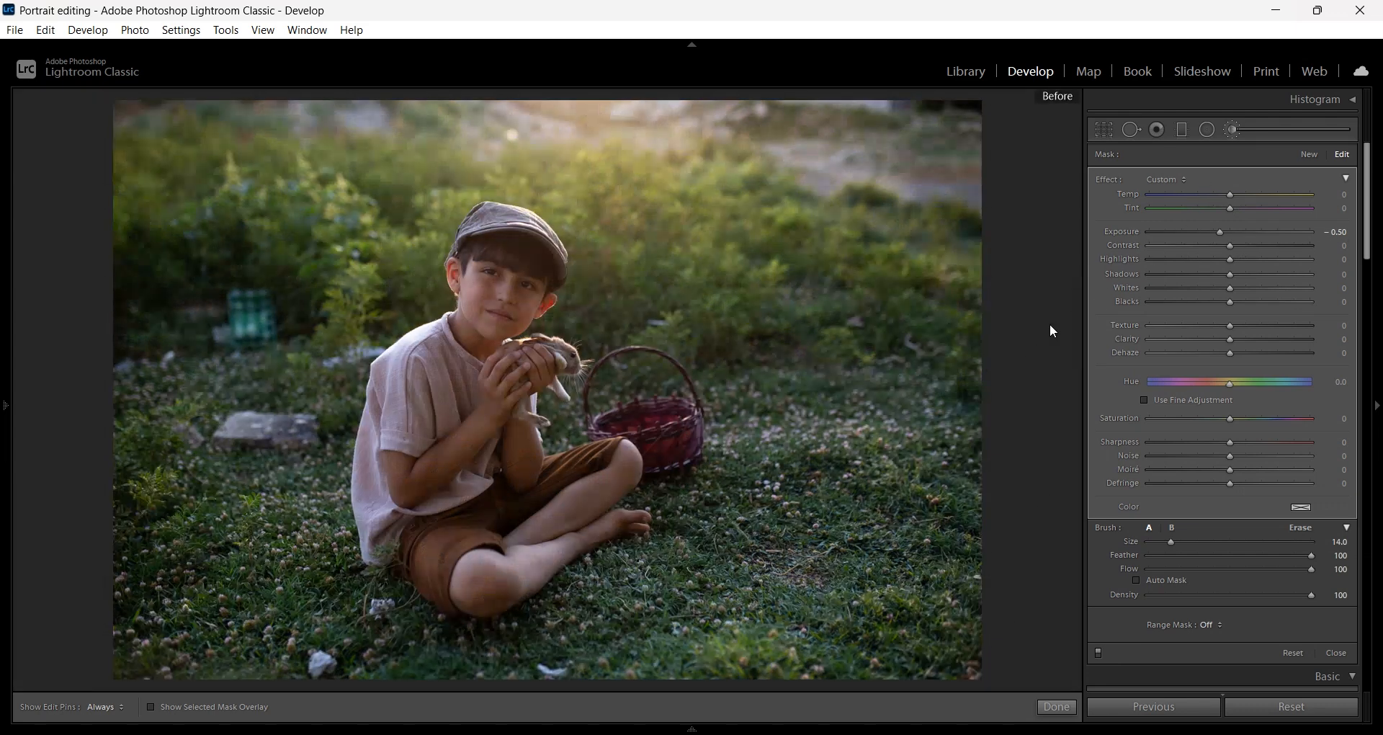
{"action": "key", "text": "backslash"}
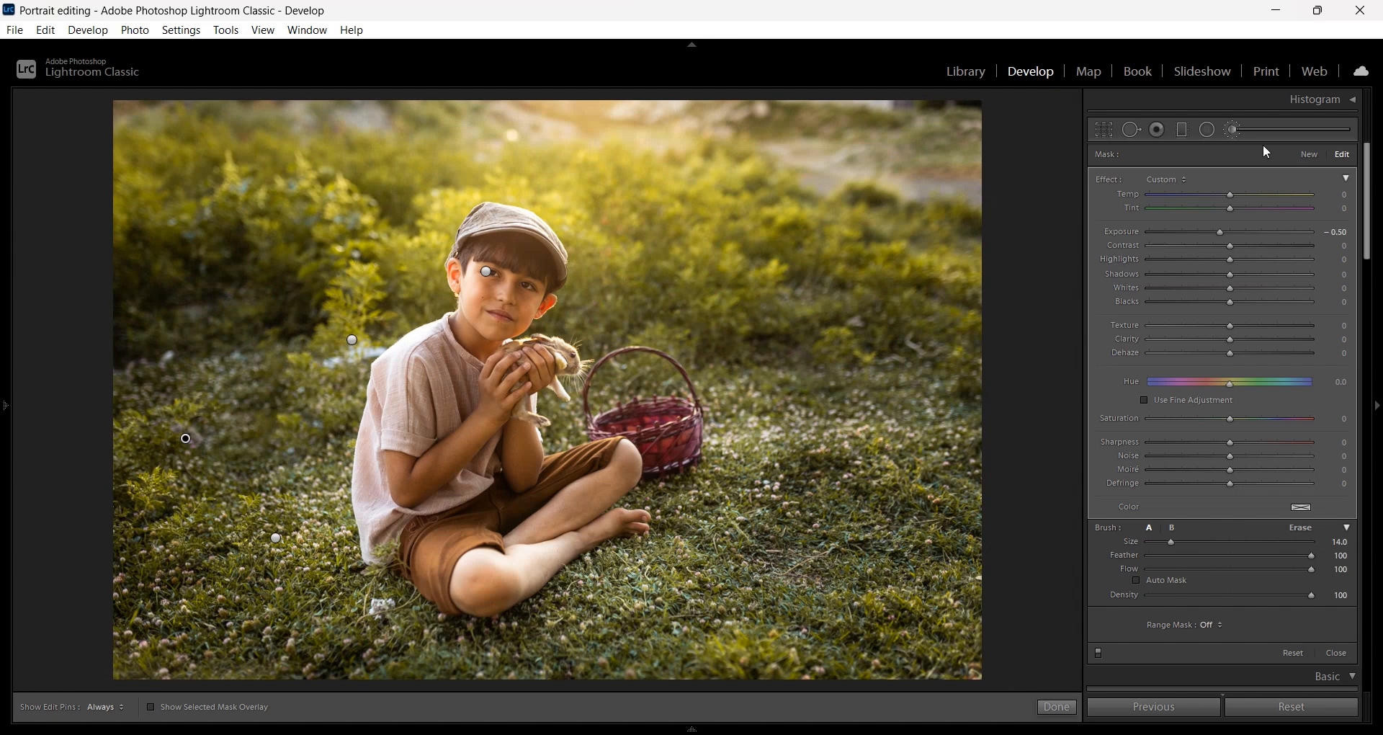
{"action": "left_click", "coordinate": [1235, 131]}
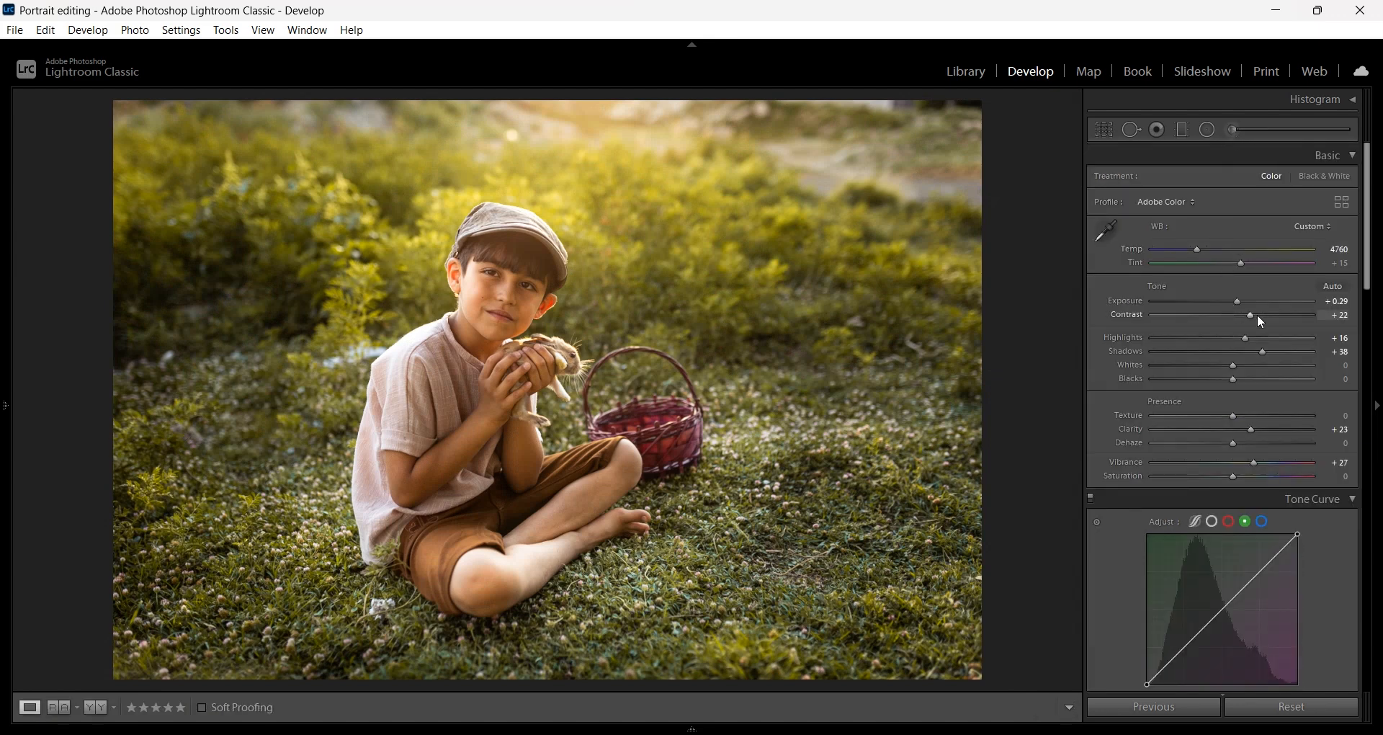